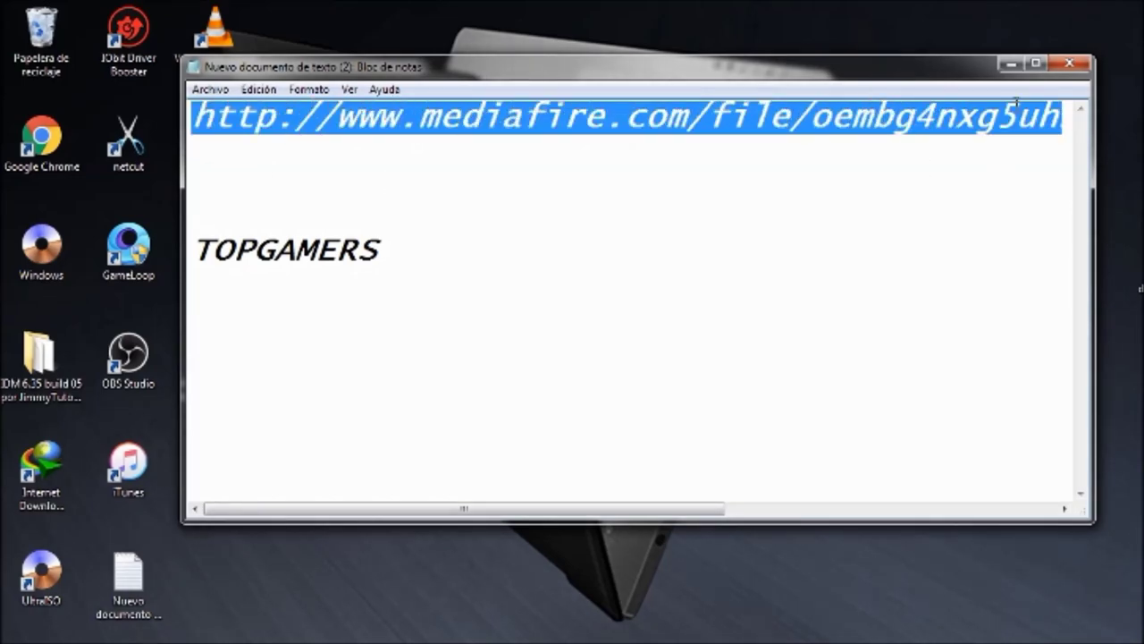
Copy the MediaFire download link from the open text document and minimize the document
{"action": "right_click", "coordinate": [1059, 103]}
{"action": "left_click", "coordinate": [1015, 162]}
{"action": "left_click", "coordinate": [1013, 63]}
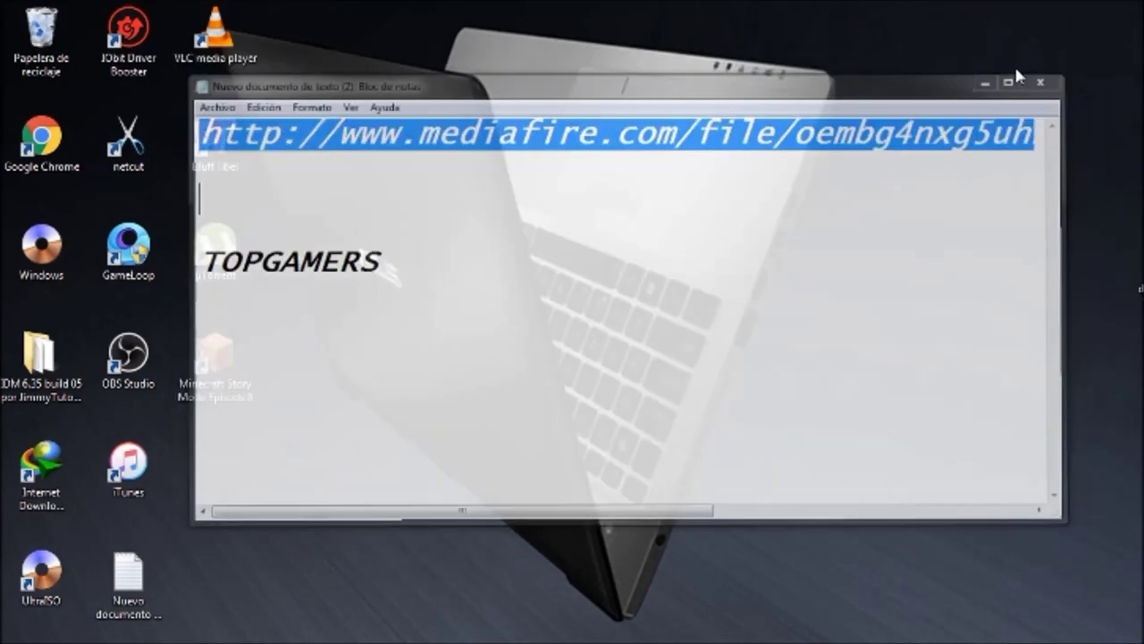
Switch to Chrome, load the copied MediaFire link in a new tab and dismiss the page translation offer
{"action": "left_click", "coordinate": [260, 637]}
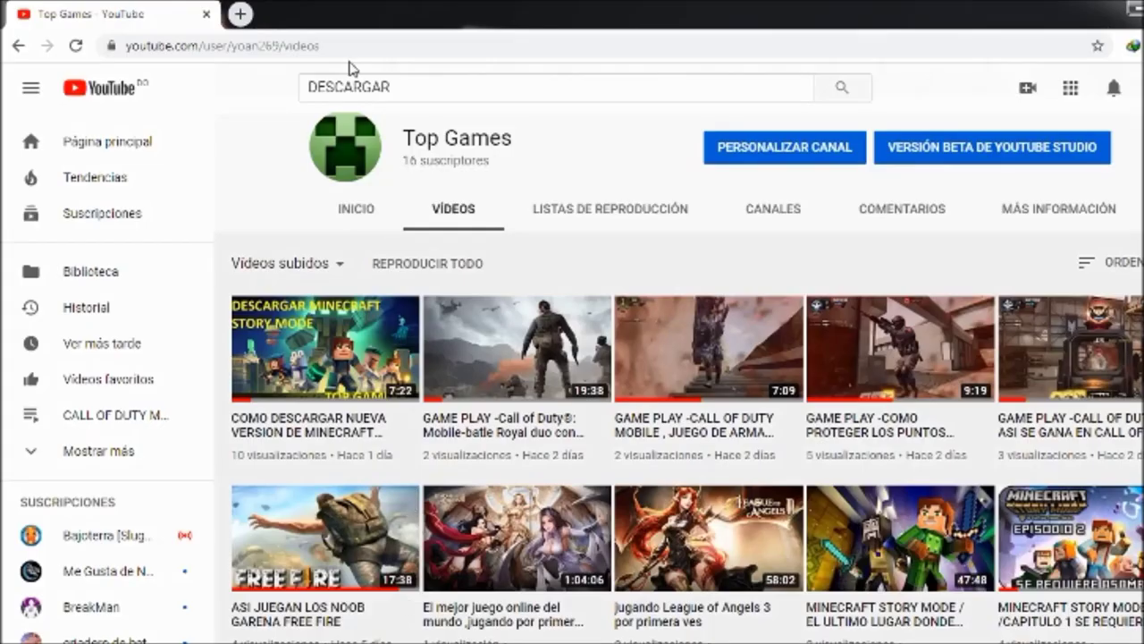
{"action": "scroll", "coordinate": [679, 403], "scroll_direction": "down", "scroll_amount": 10}
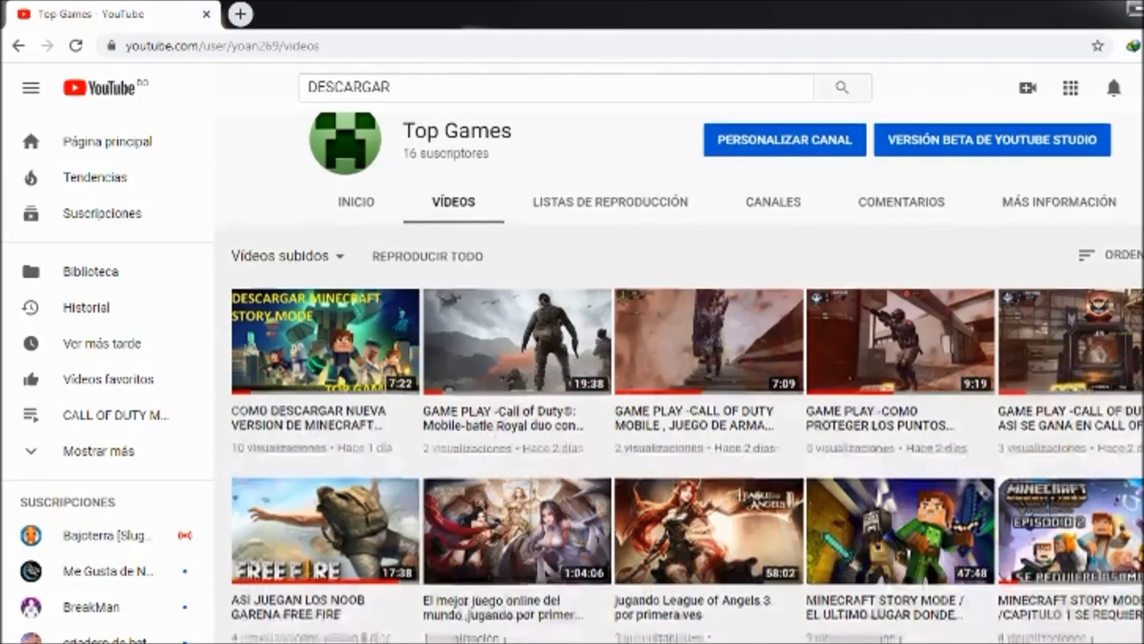
{"action": "scroll", "coordinate": [680, 402], "scroll_direction": "up", "scroll_amount": 10}
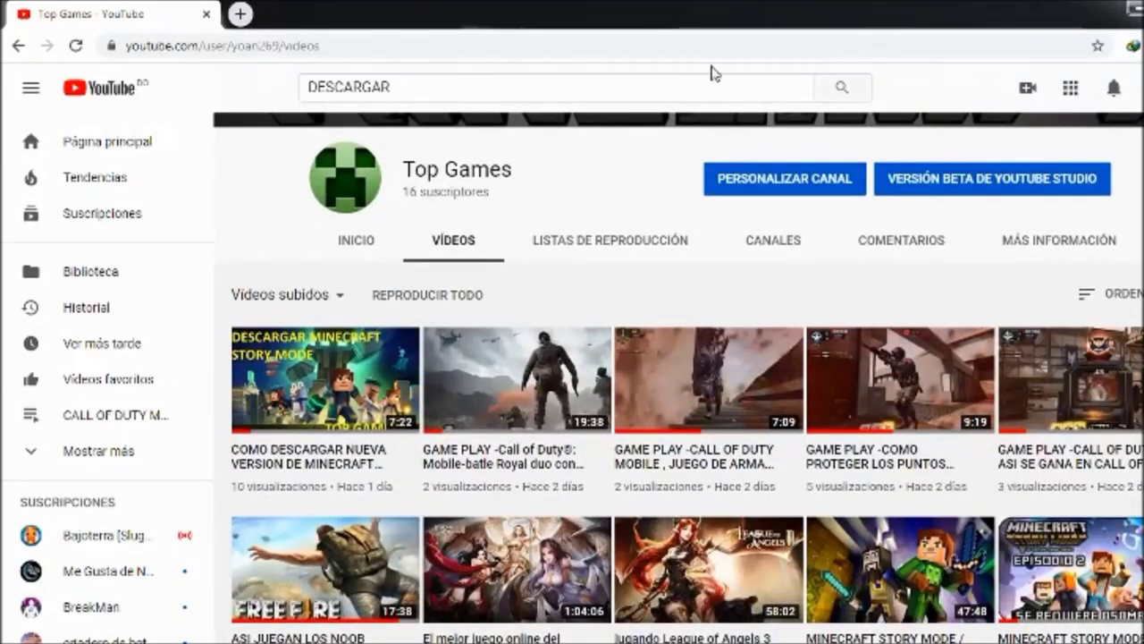
{"action": "left_click", "coordinate": [241, 14]}
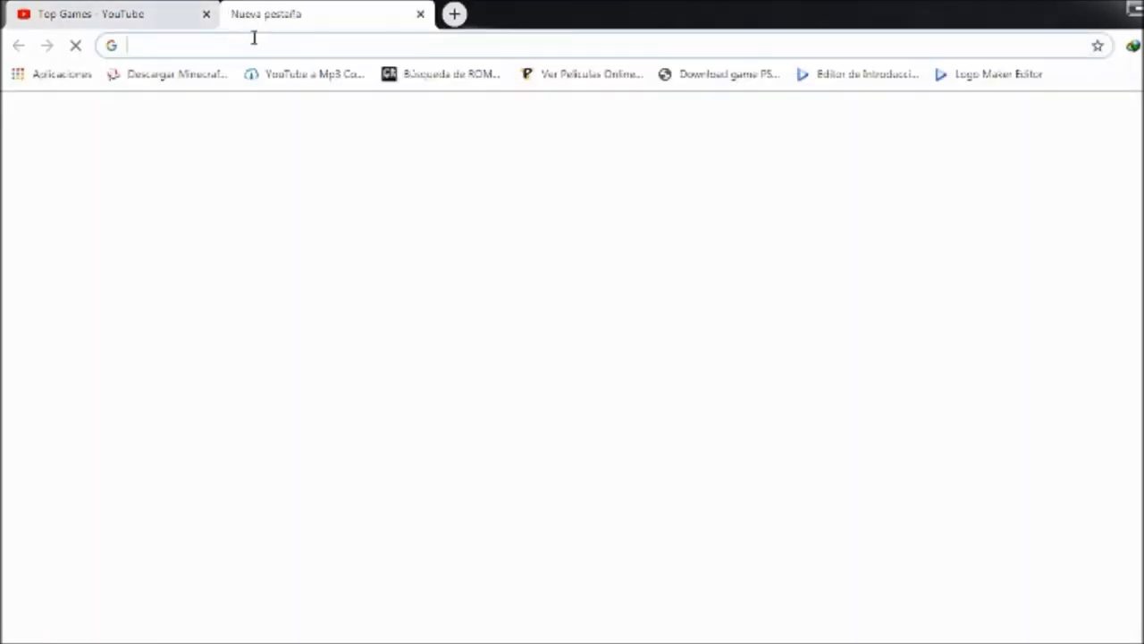
{"action": "right_click", "coordinate": [253, 43]}
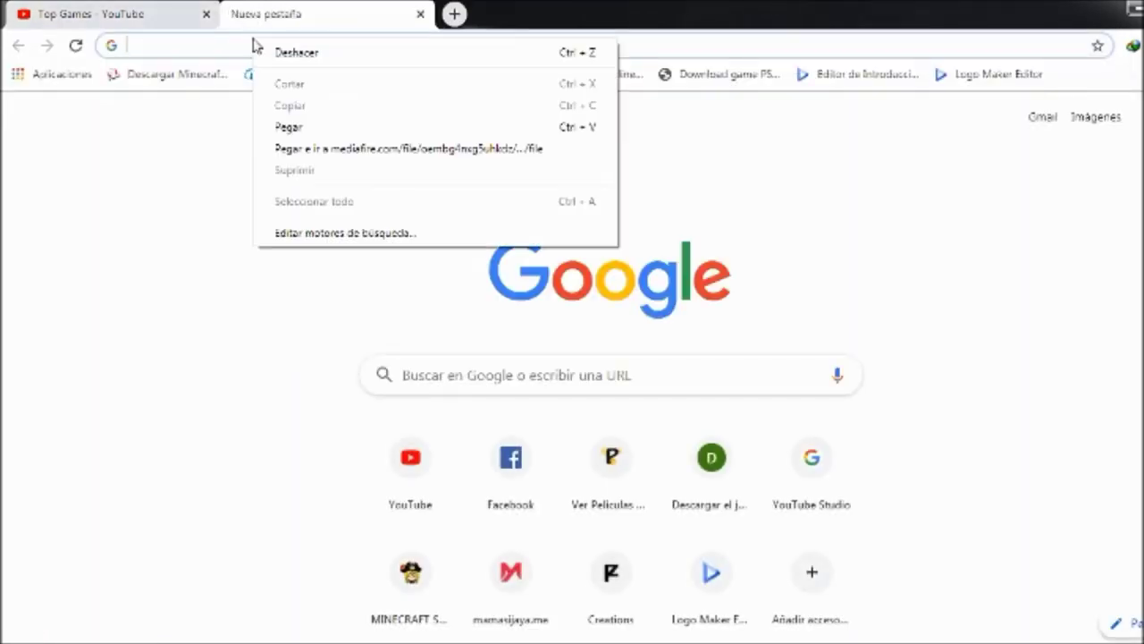
{"action": "left_click", "coordinate": [287, 127]}
{"action": "key", "text": "Return"}
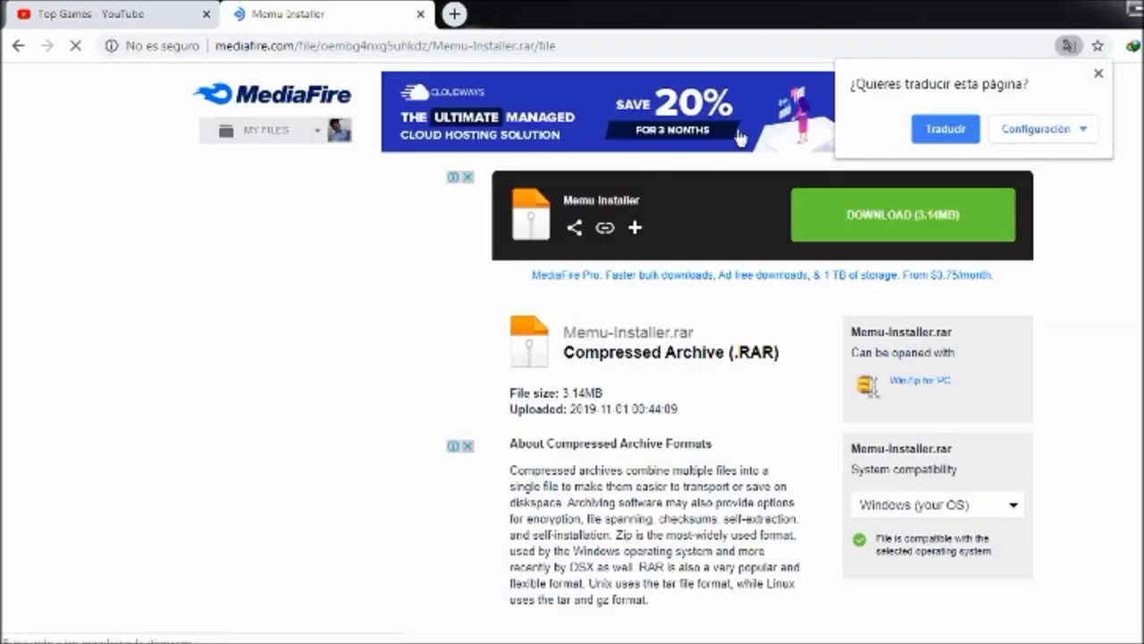
{"action": "left_click", "coordinate": [1099, 74]}
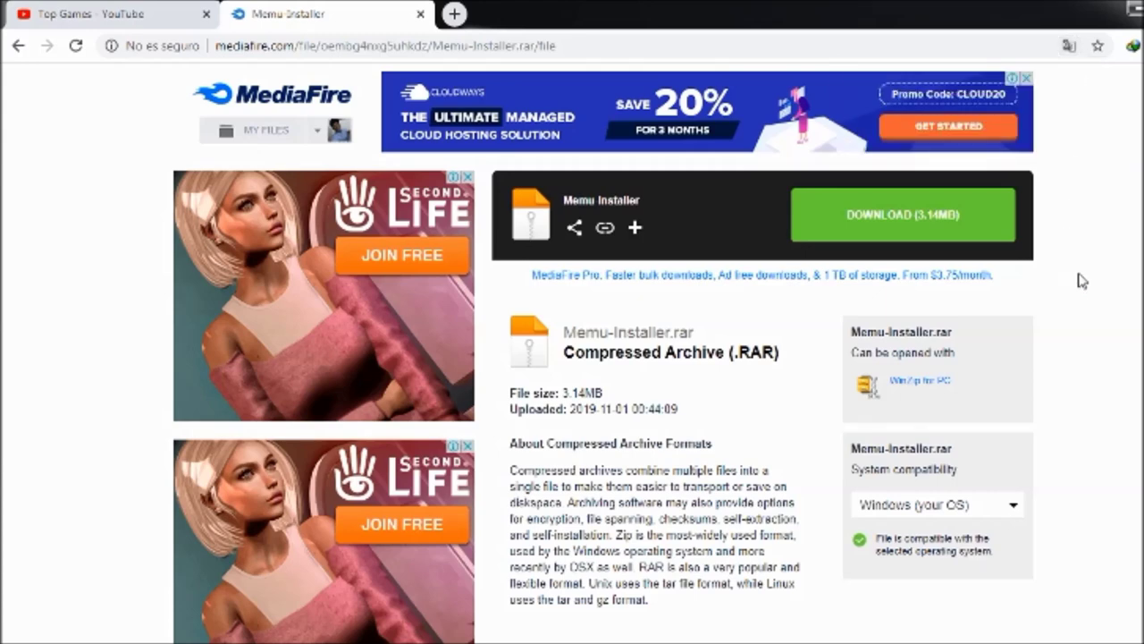
Download Memu-Installer.rar to the desktop (Escritorio), and close the download page and minimize the browser
{"action": "left_click", "coordinate": [952, 230]}
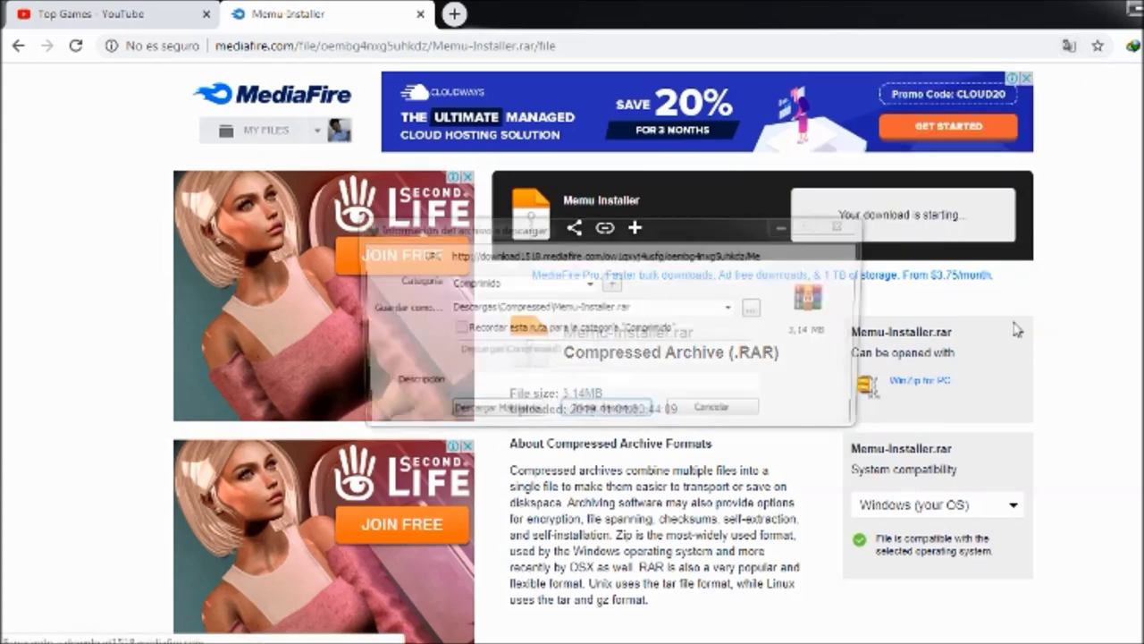
{"action": "left_click", "coordinate": [757, 307]}
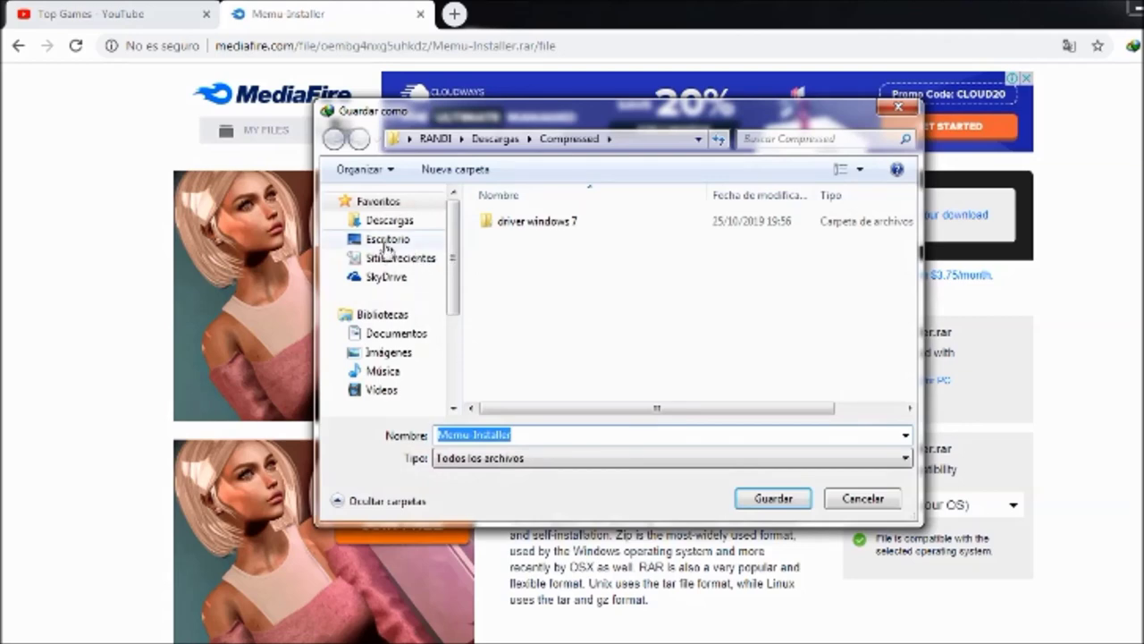
{"action": "left_click", "coordinate": [384, 240]}
{"action": "left_click", "coordinate": [764, 499]}
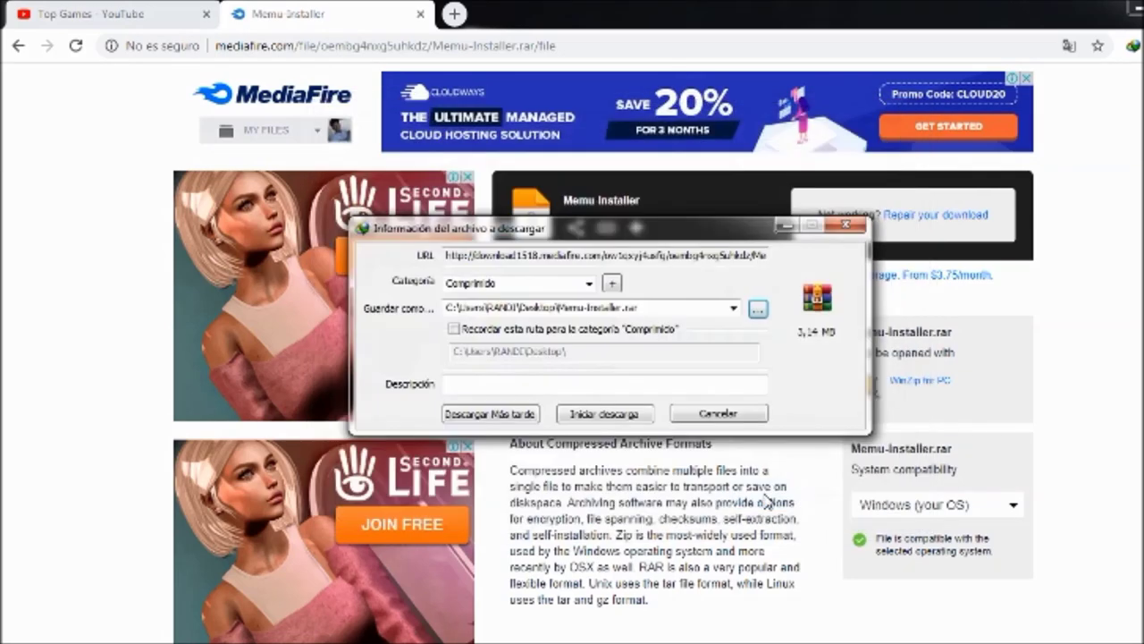
{"action": "left_click", "coordinate": [630, 424]}
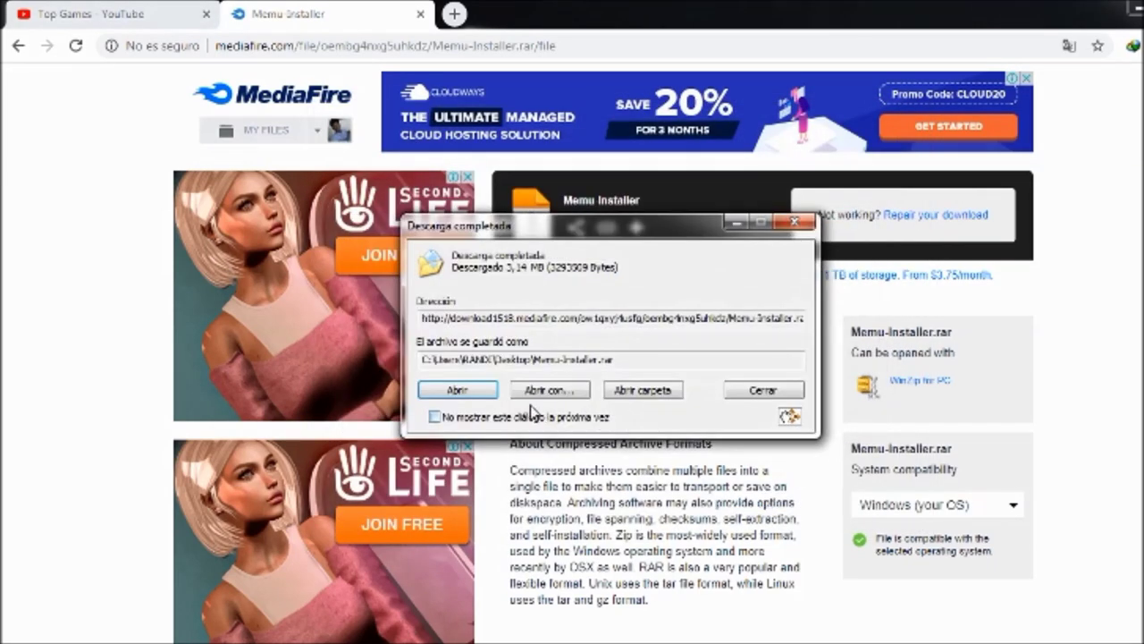
{"action": "left_click", "coordinate": [774, 392]}
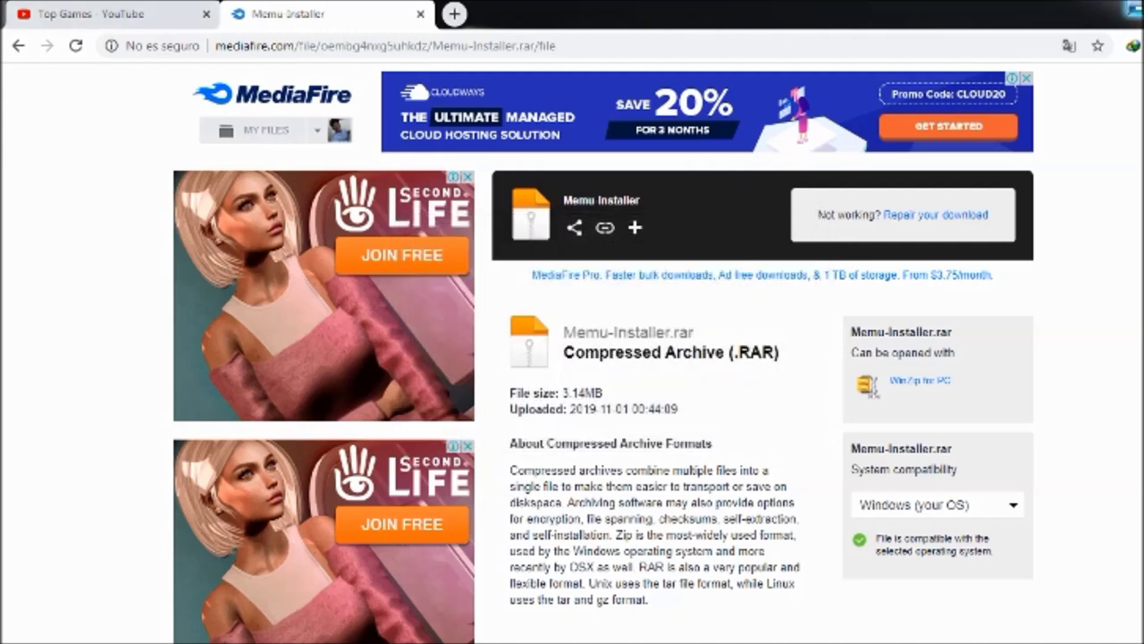
{"action": "left_click", "coordinate": [421, 13]}
{"action": "left_click", "coordinate": [1132, 11]}
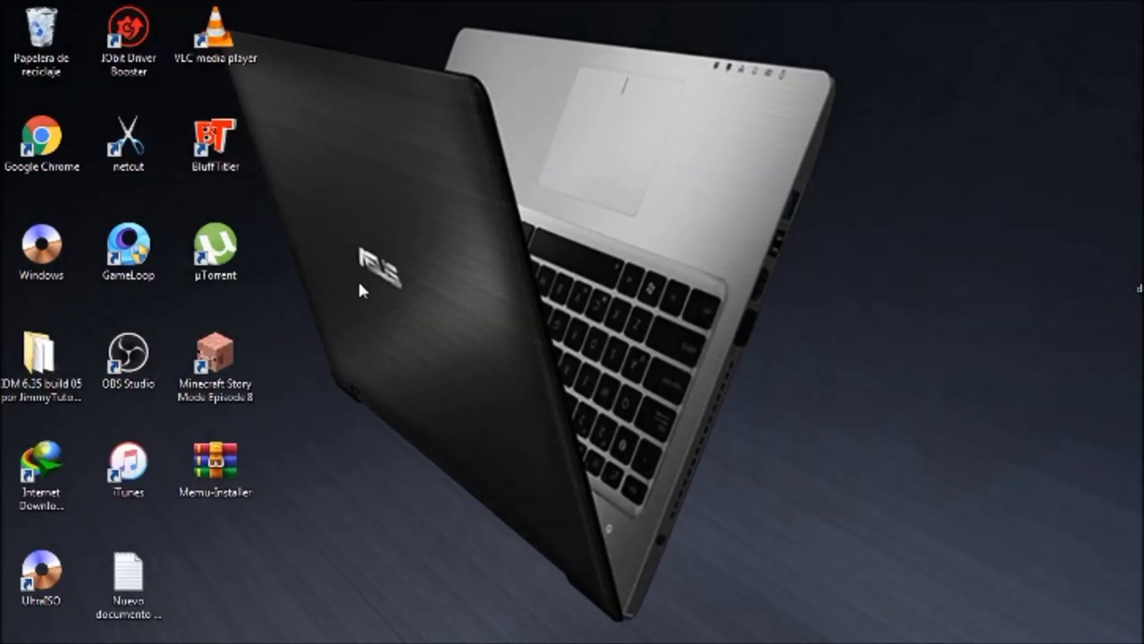
Start extracting the Memu-Installer archive directly onto the desktop and copy its password from the text document
{"action": "right_click", "coordinate": [234, 472]}
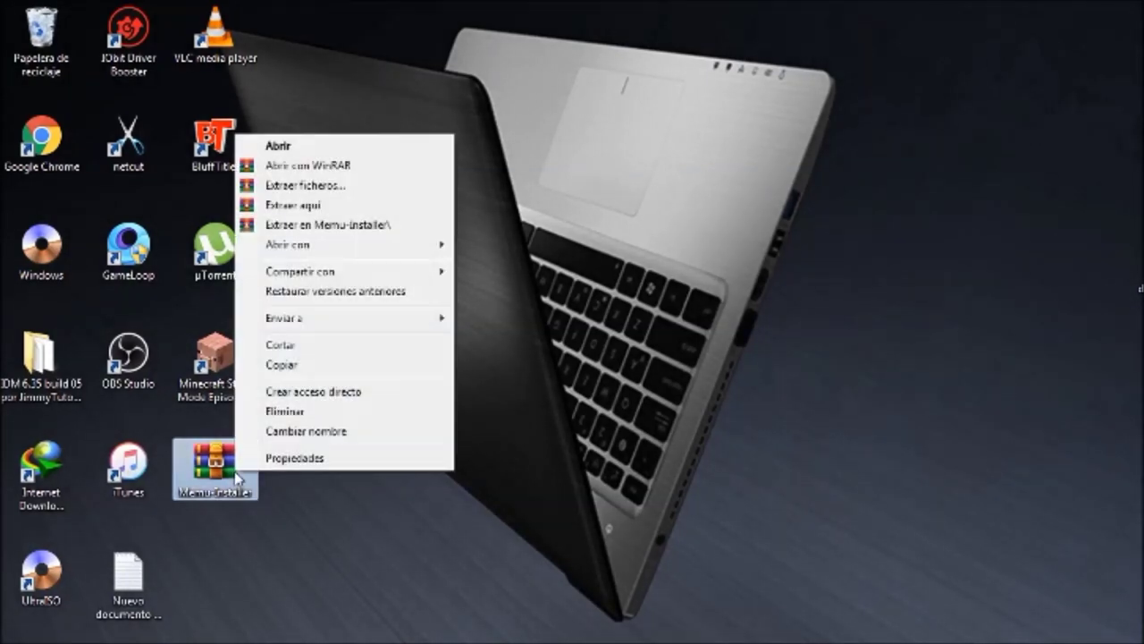
{"action": "left_click", "coordinate": [307, 207]}
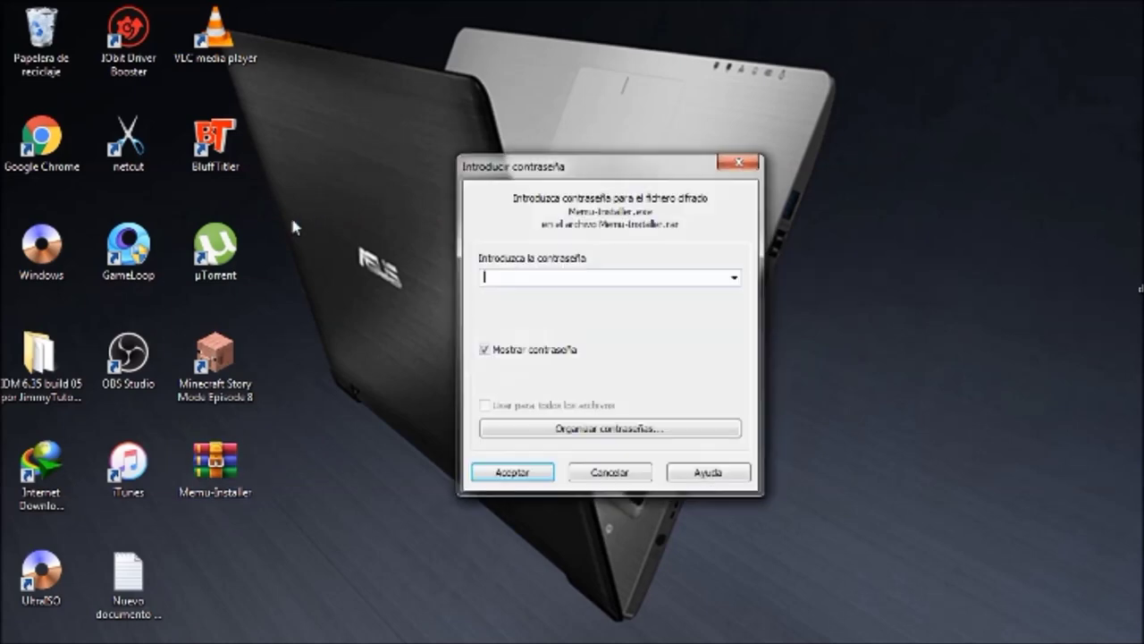
{"action": "key", "text": "alt+Tab"}
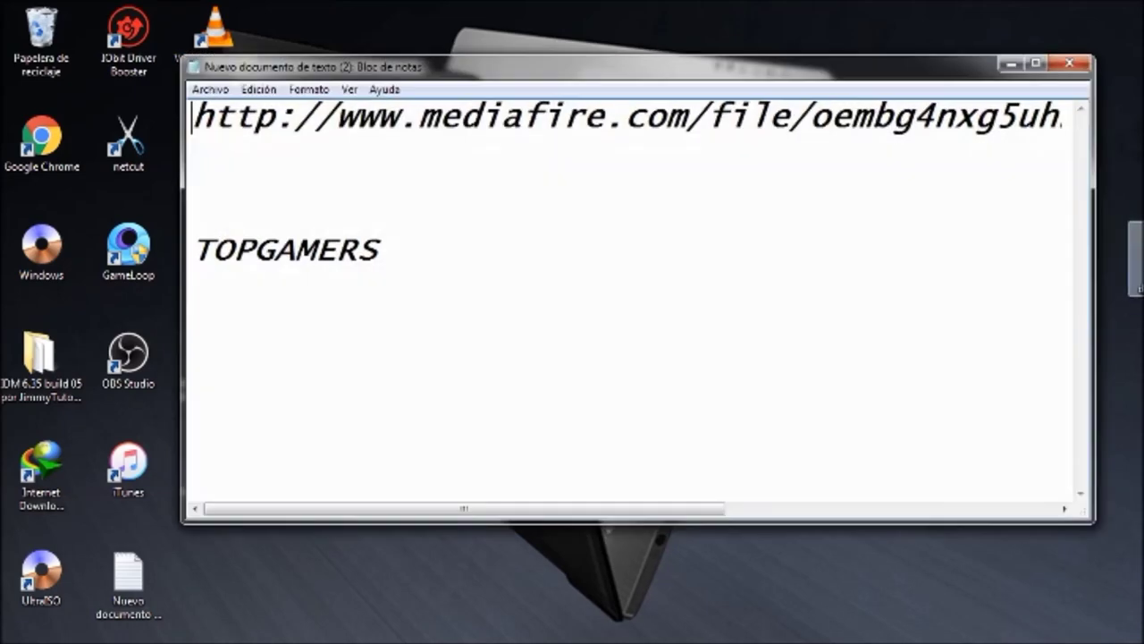
{"action": "left_click", "coordinate": [250, 296]}
{"action": "left_click_drag", "start_coordinate": [381, 250], "coordinate": [183, 255]}
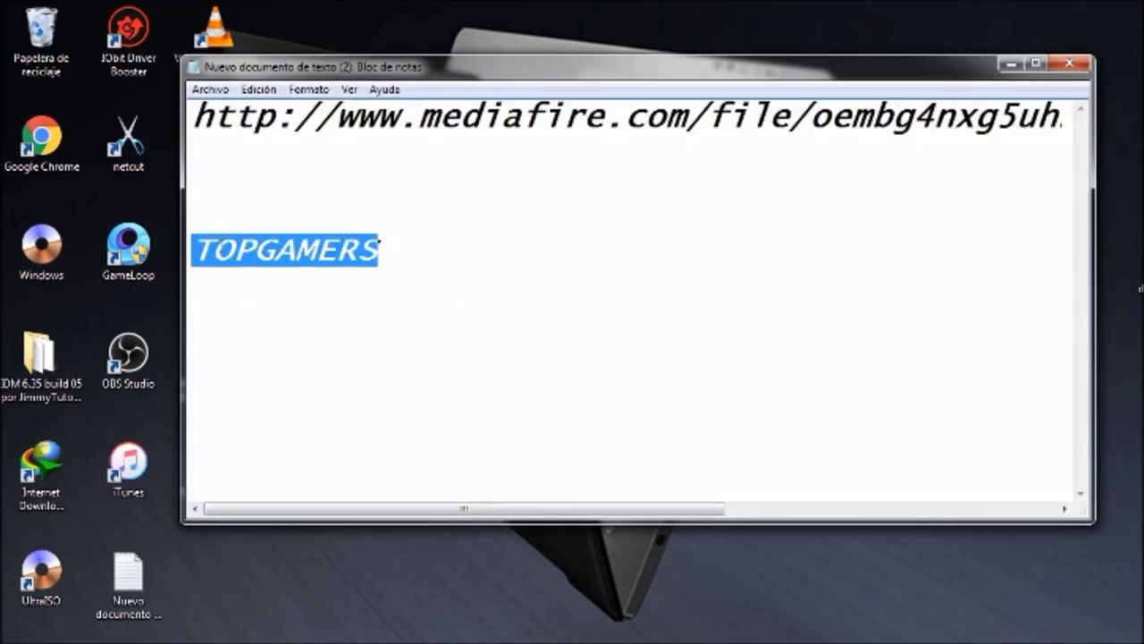
{"action": "right_click", "coordinate": [222, 245]}
{"action": "left_click", "coordinate": [273, 304]}
{"action": "left_click", "coordinate": [1069, 64]}
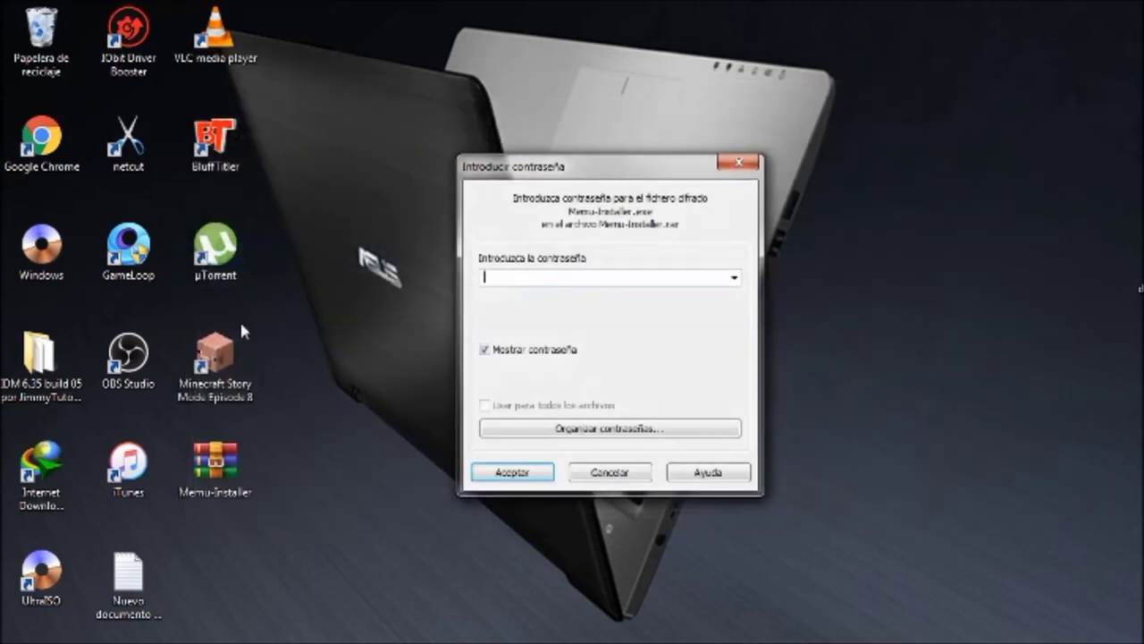
Paste the archive password into the password prompt and accept it to extract Memu-Installer.exe
{"action": "right_click", "coordinate": [544, 277]}
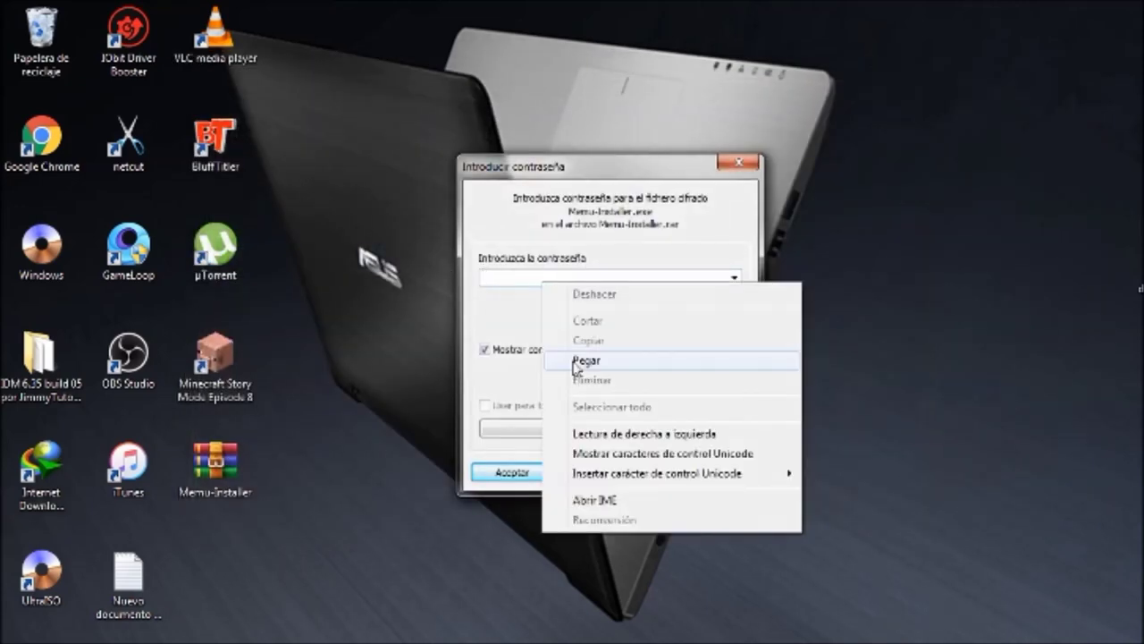
{"action": "left_click", "coordinate": [573, 363]}
{"action": "left_click", "coordinate": [536, 473]}
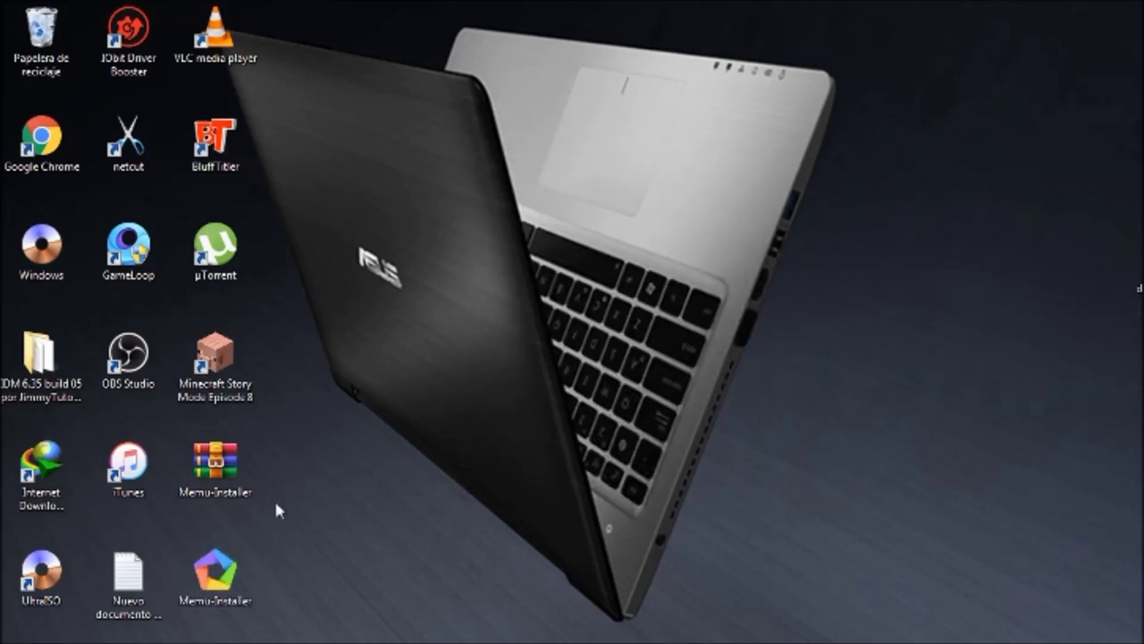
Move the Memu-Installer archive to the Recycle Bin and put the extracted installer's icon in its place
{"action": "left_click_drag", "start_coordinate": [214, 465], "coordinate": [42, 40]}
{"action": "left_click_drag", "start_coordinate": [214, 572], "coordinate": [216, 469]}
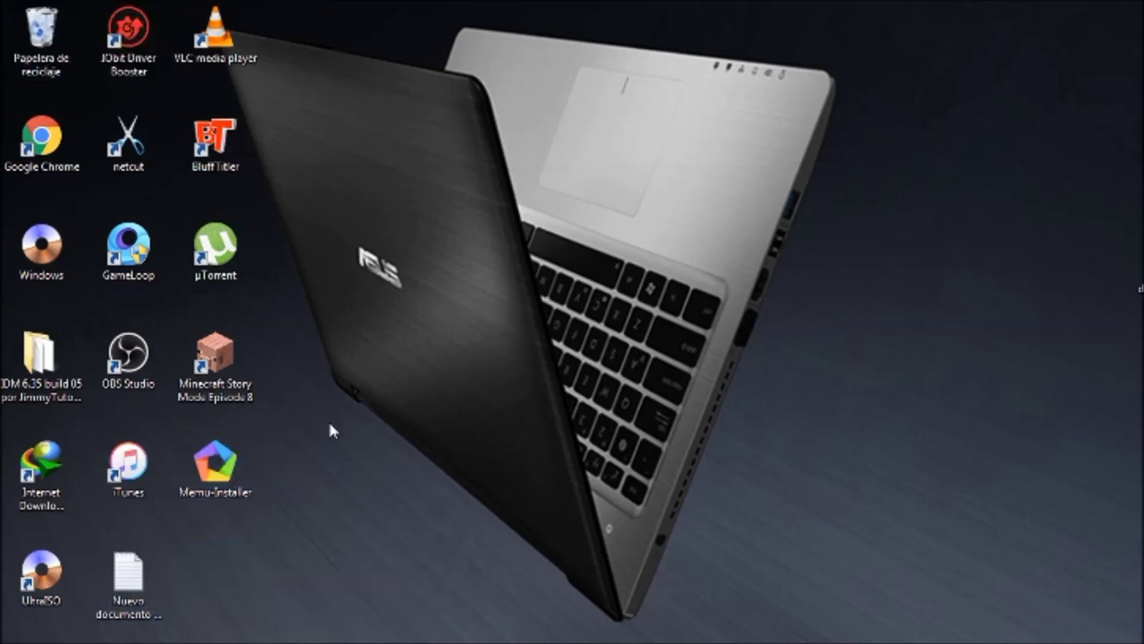
Run Memu-Installer, start the installation, accept the license agreement and decline the McAfee WebAdvisor offer
{"action": "double_click", "coordinate": [237, 479]}
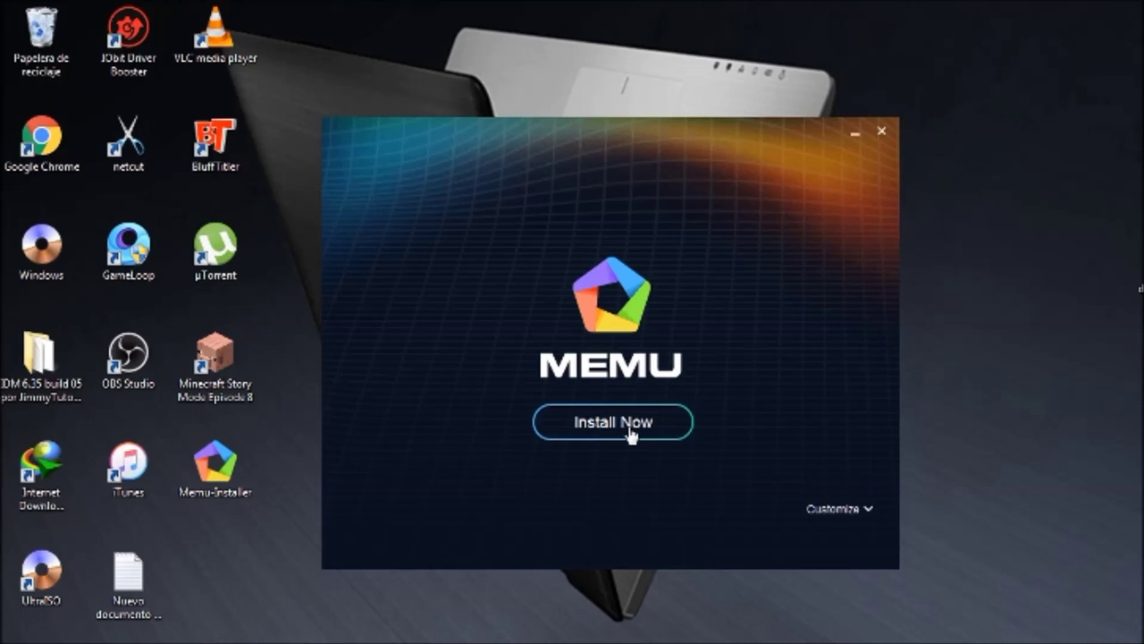
{"action": "left_click", "coordinate": [631, 434]}
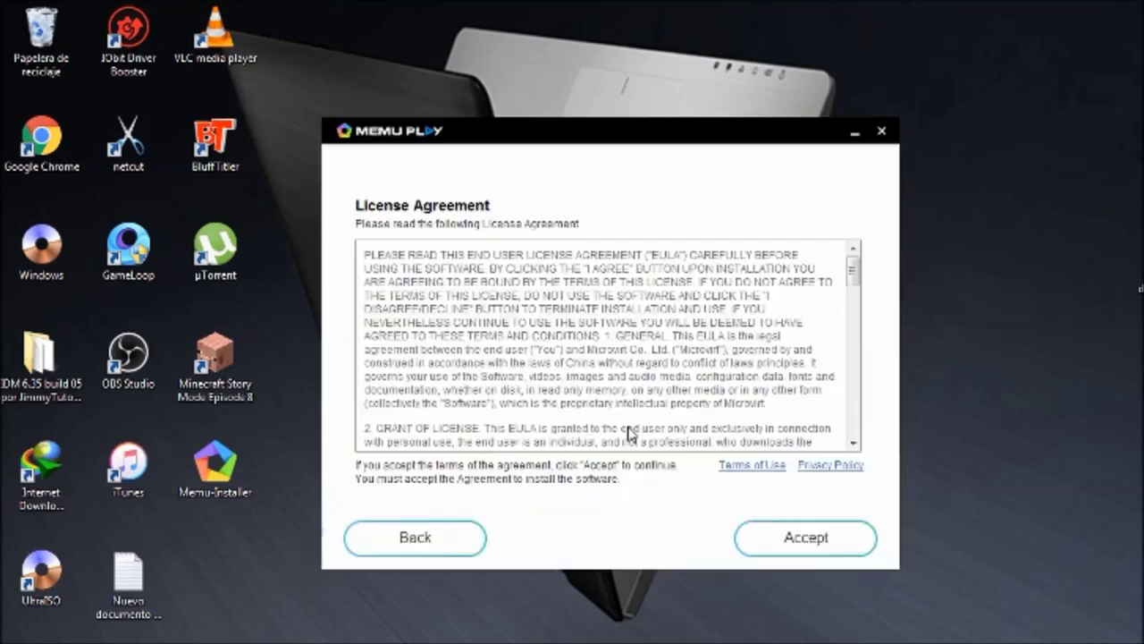
{"action": "left_click", "coordinate": [789, 543]}
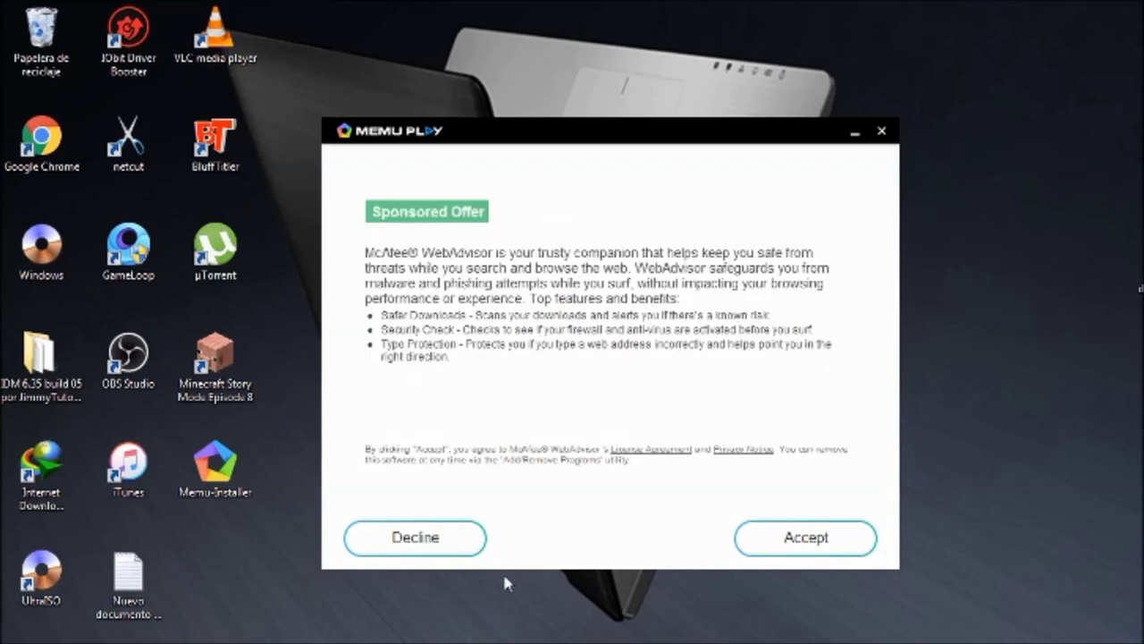
{"action": "left_click", "coordinate": [441, 547]}
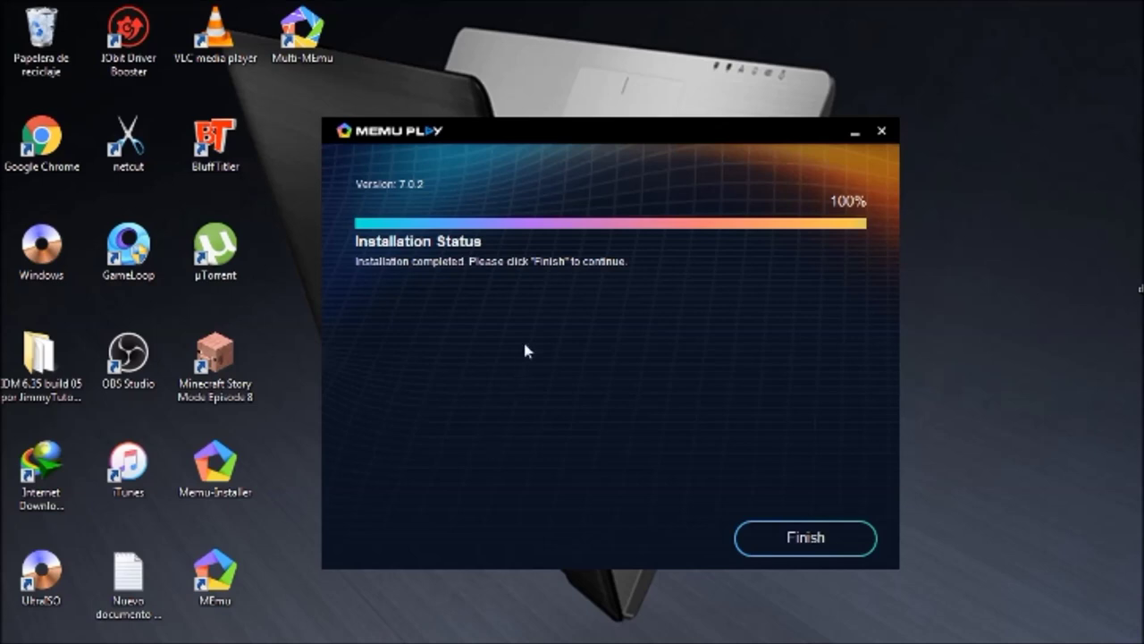
Finish the MEmu installation and launch the emulator
{"action": "mouse_move", "coordinate": [607, 120]}
{"action": "left_mouse_down"}
{"action": "mouse_move", "coordinate": [598, 71]}
{"action": "mouse_move", "coordinate": [594, 112]}
{"action": "left_mouse_up"}
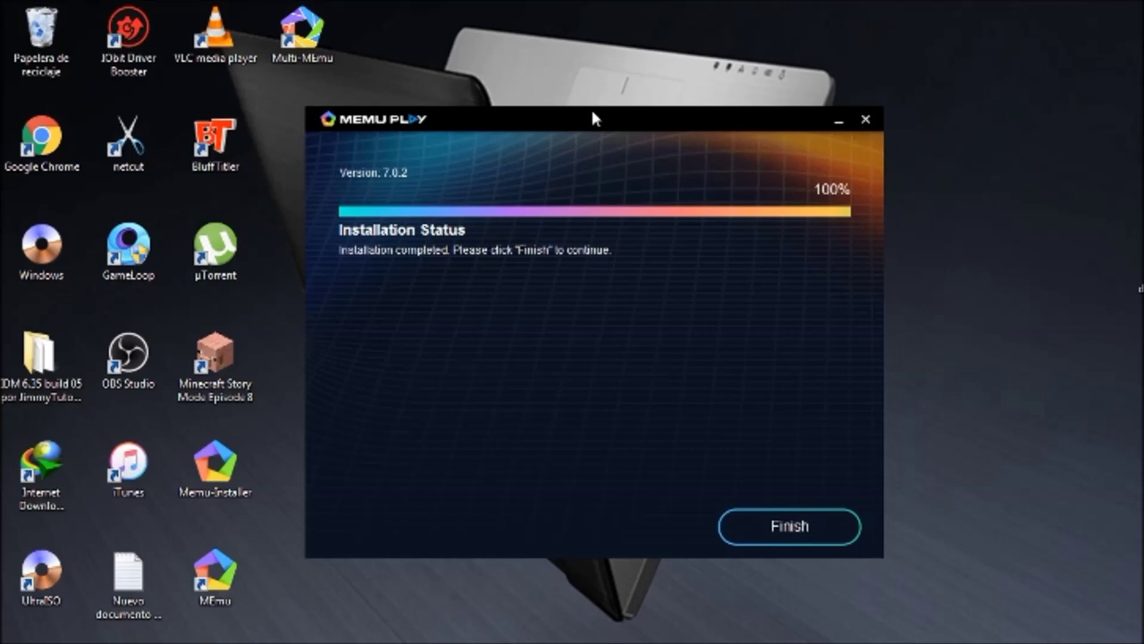
{"action": "left_click", "coordinate": [793, 535]}
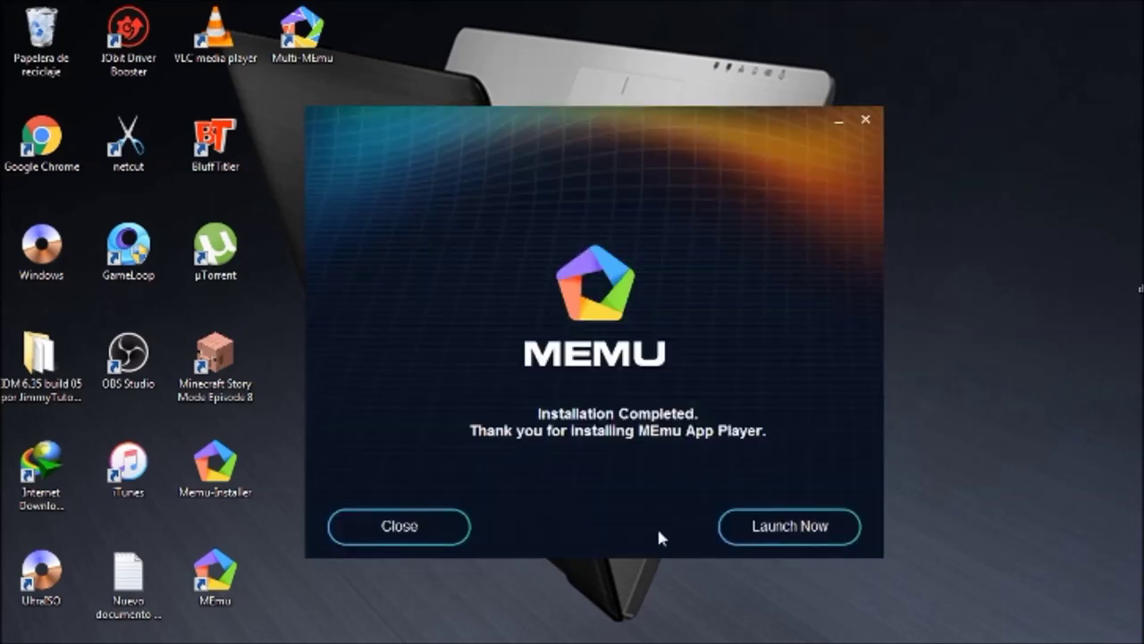
{"action": "left_click", "coordinate": [792, 530]}
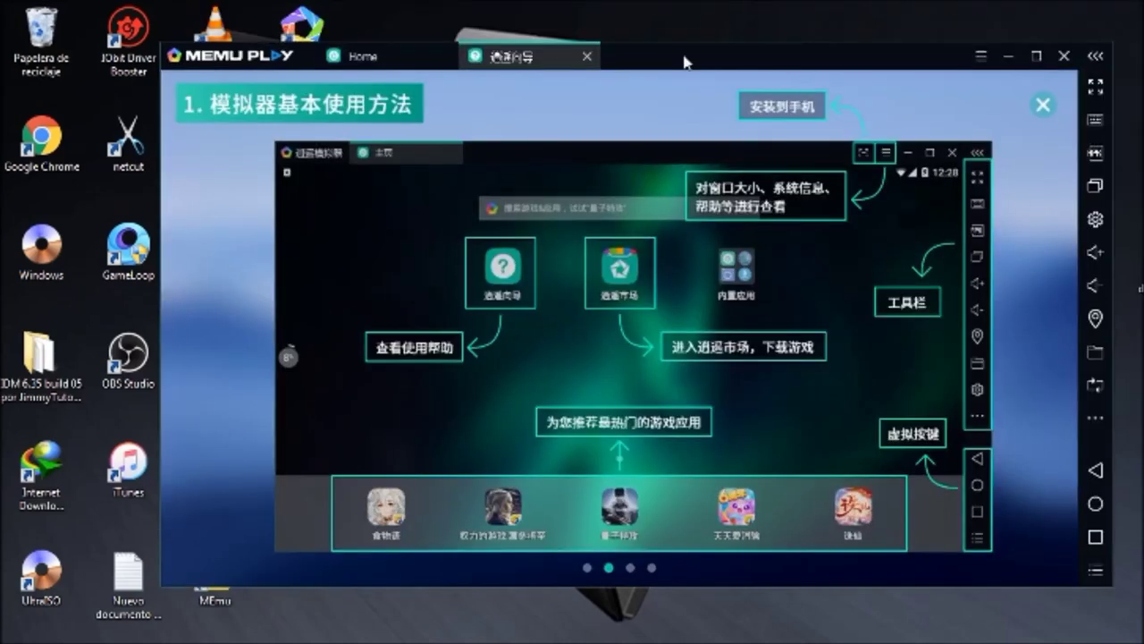
Page through the emulator's introductory guide and close its tab
{"action": "left_click", "coordinate": [668, 293]}
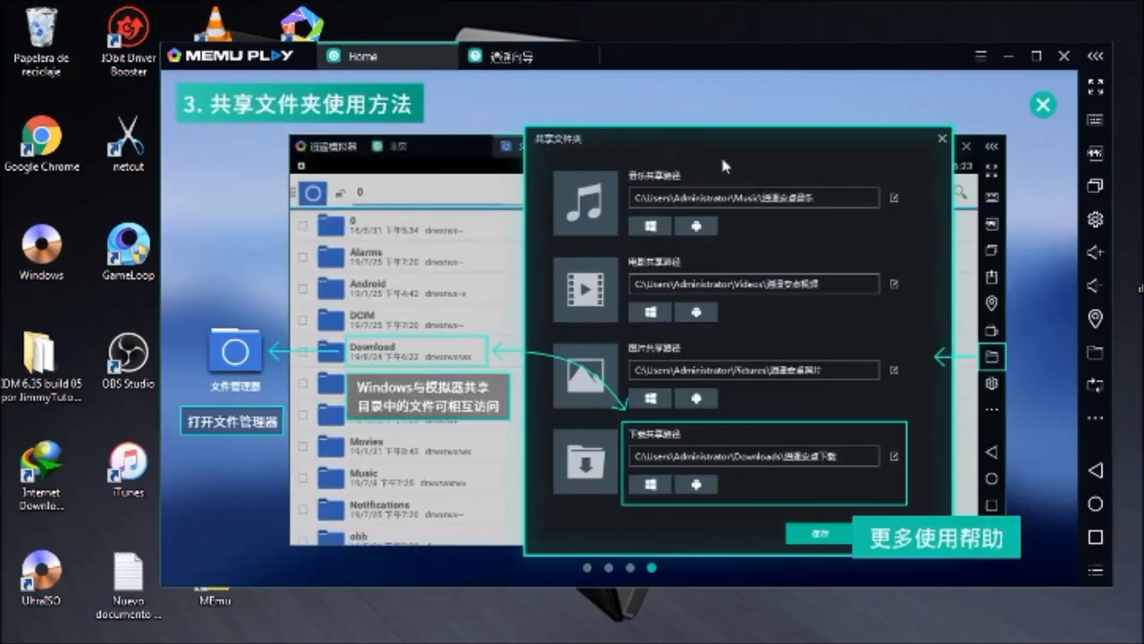
{"action": "left_click", "coordinate": [589, 56]}
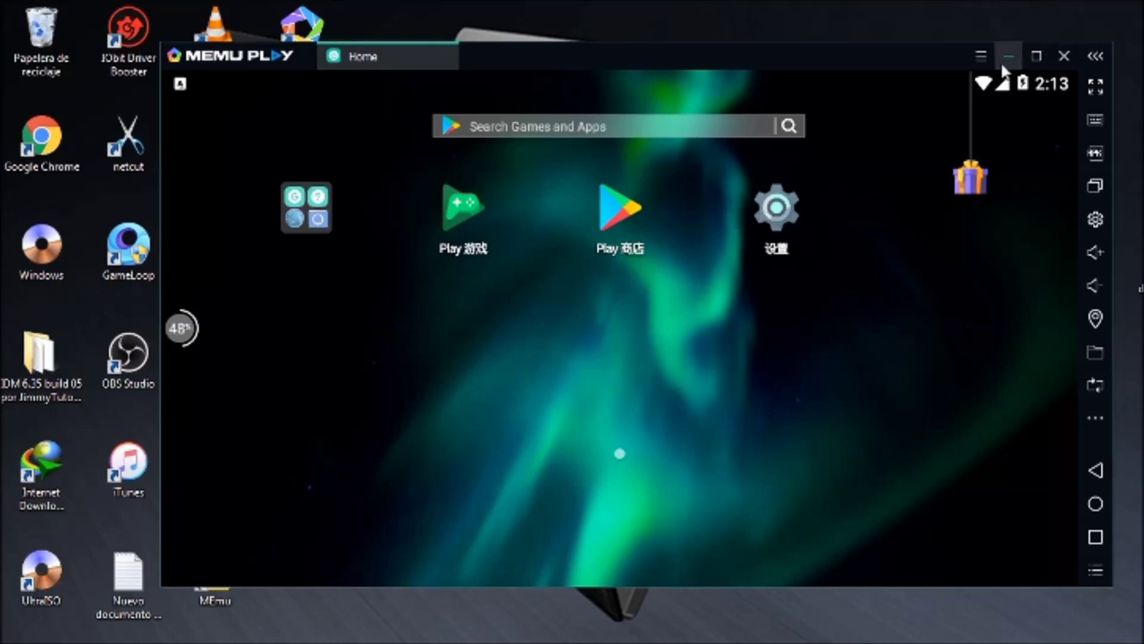
Set the emulator's language to Español in its system preferences and restart the emulator immediately to apply the change
{"action": "left_click", "coordinate": [981, 56]}
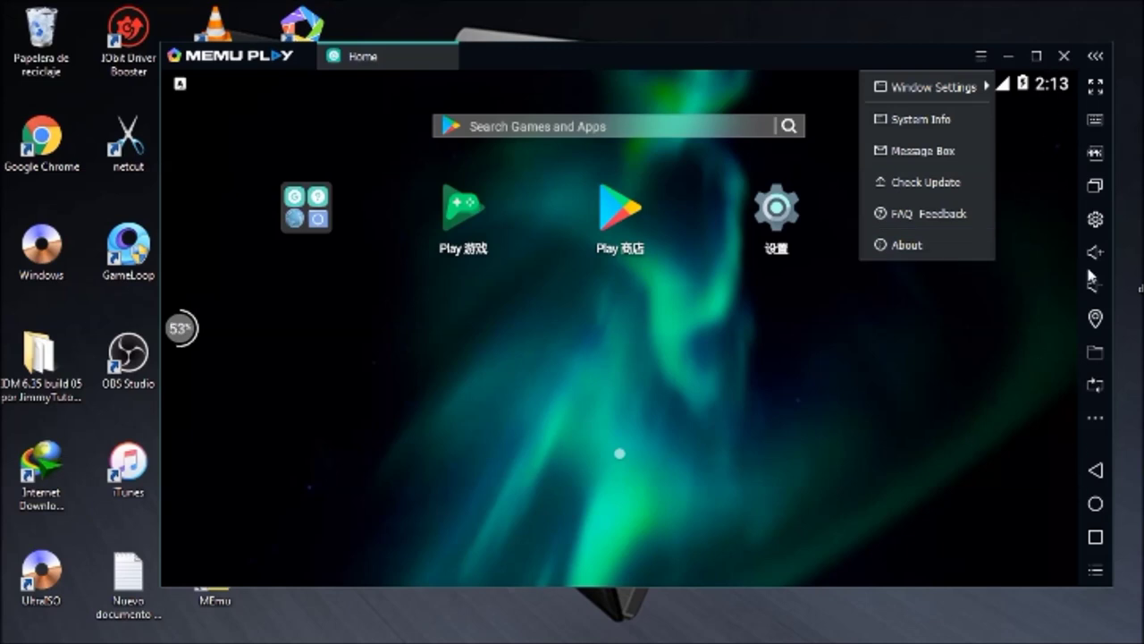
{"action": "left_click", "coordinate": [1093, 225]}
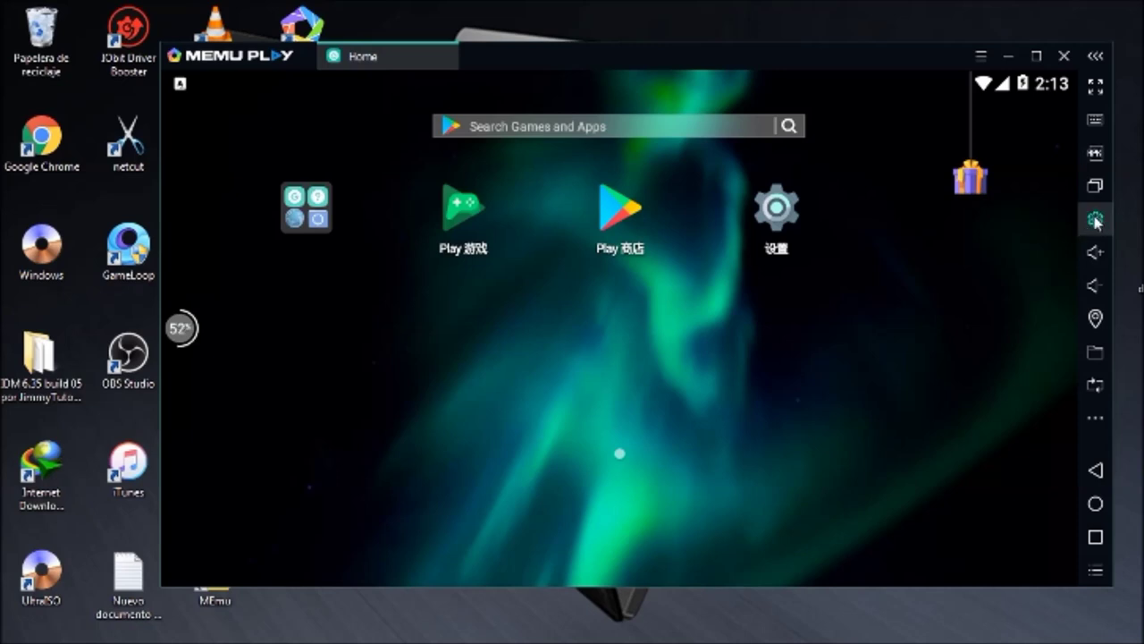
{"action": "left_click", "coordinate": [1095, 220]}
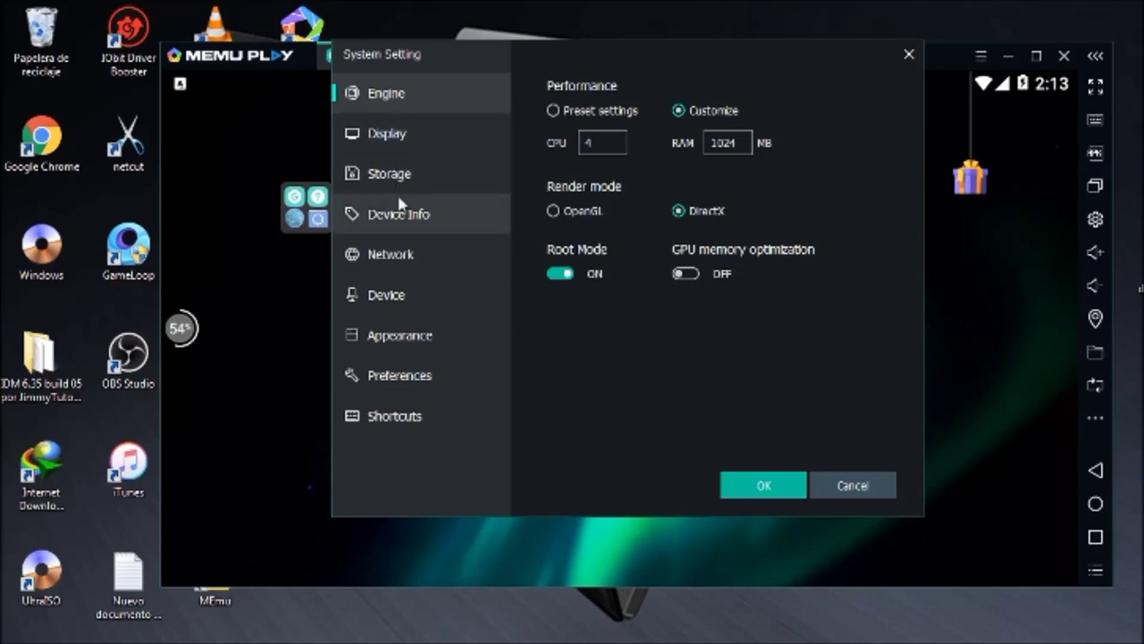
{"action": "left_click", "coordinate": [407, 381]}
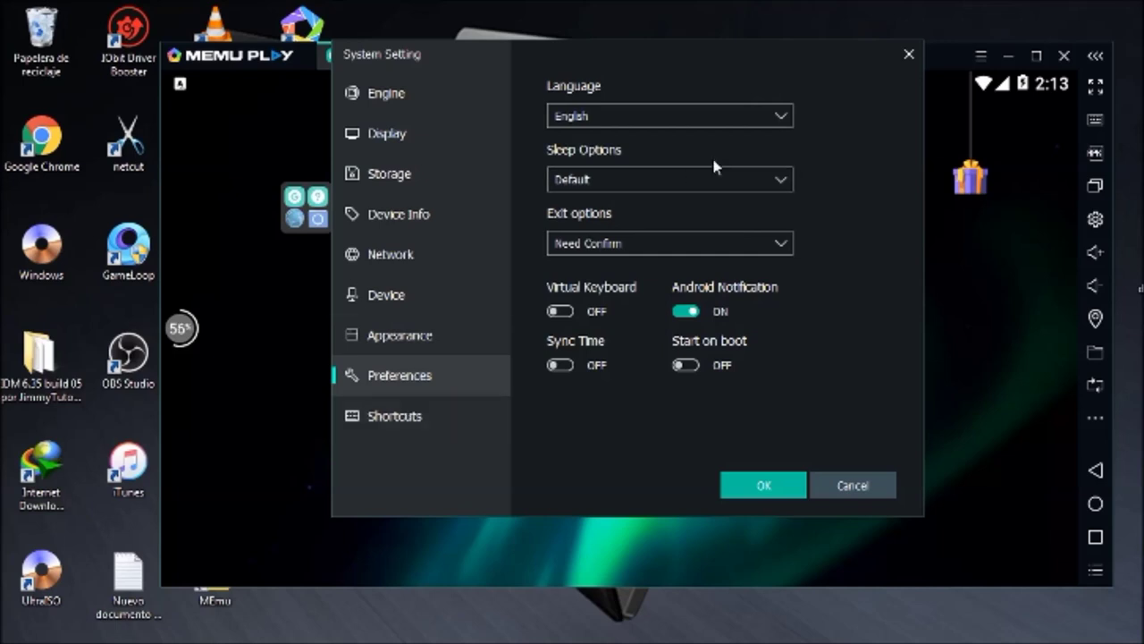
{"action": "left_click", "coordinate": [778, 118]}
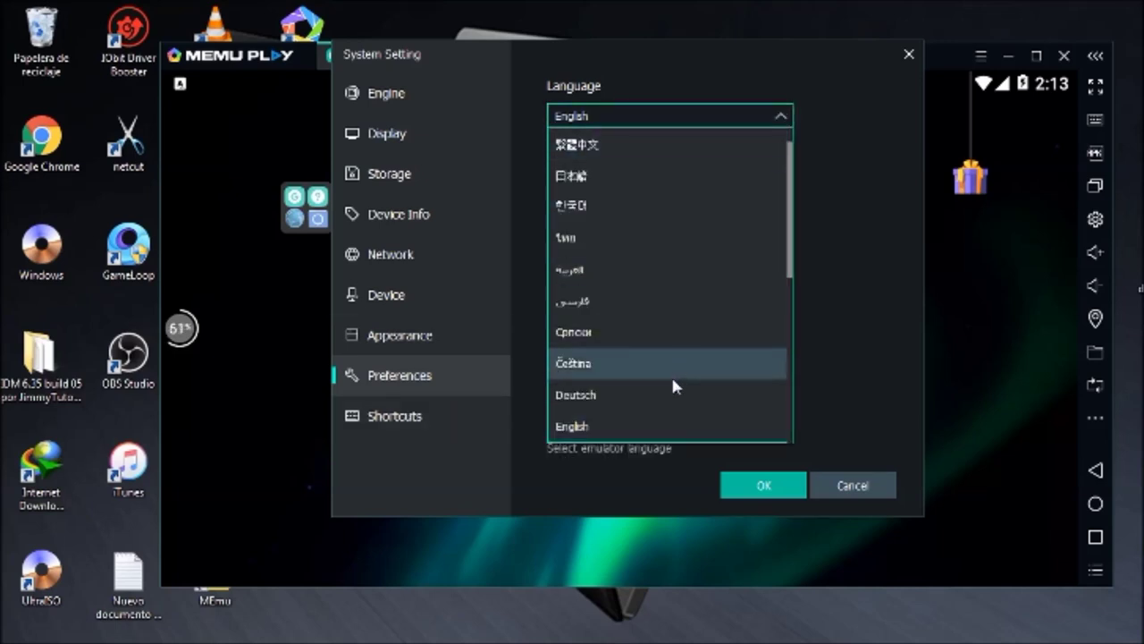
{"action": "scroll", "coordinate": [666, 389], "scroll_direction": "down", "scroll_amount": 1}
{"action": "scroll", "coordinate": [629, 413], "scroll_direction": "down", "scroll_amount": 2}
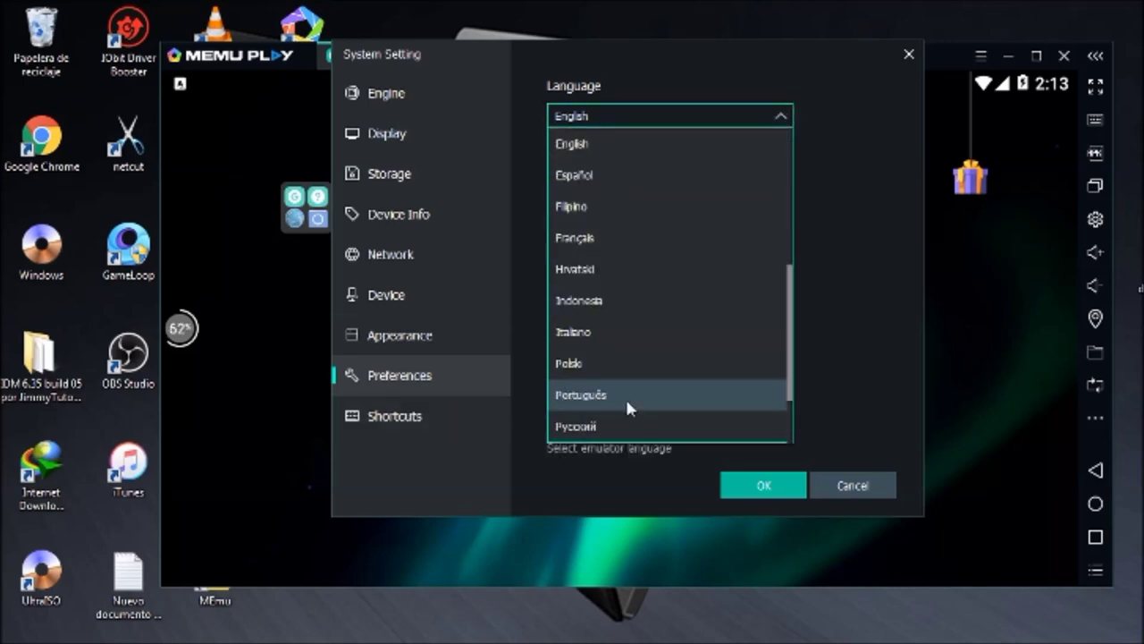
{"action": "scroll", "coordinate": [626, 403], "scroll_direction": "down", "scroll_amount": 1}
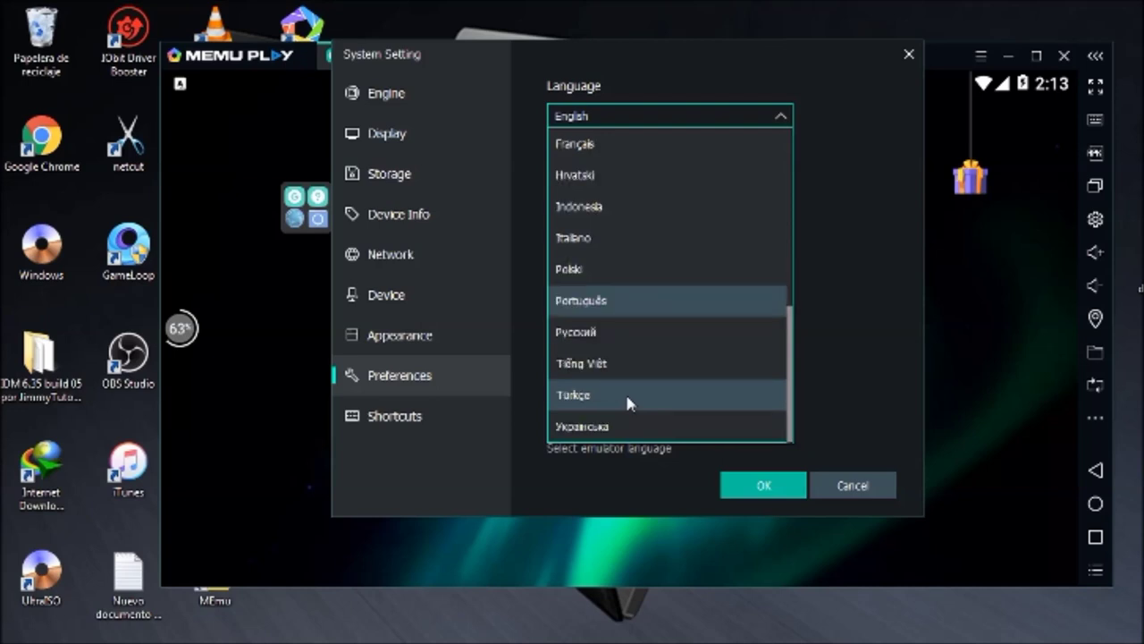
{"action": "scroll", "coordinate": [626, 403], "scroll_direction": "up", "scroll_amount": 1}
{"action": "left_click", "coordinate": [585, 179]}
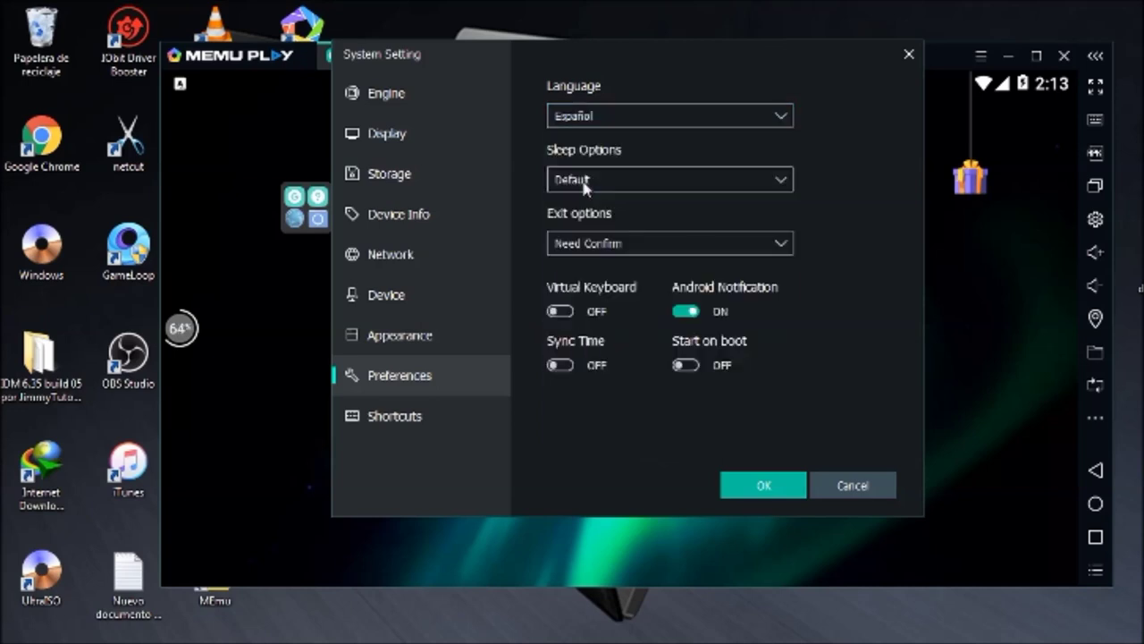
{"action": "left_click", "coordinate": [764, 487]}
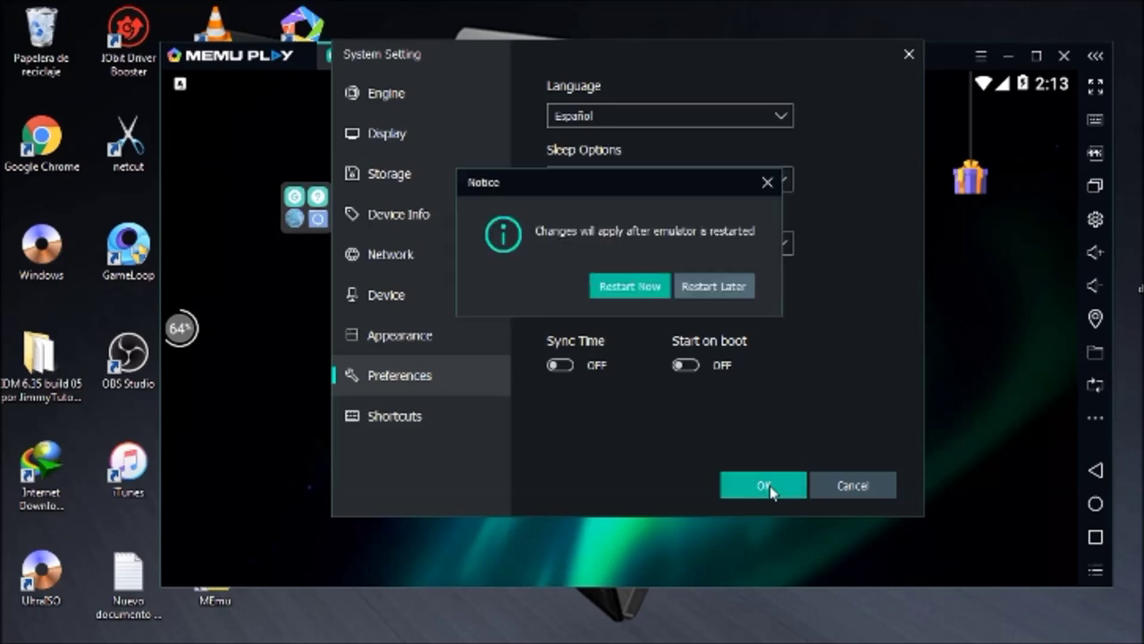
{"action": "left_click", "coordinate": [638, 290]}
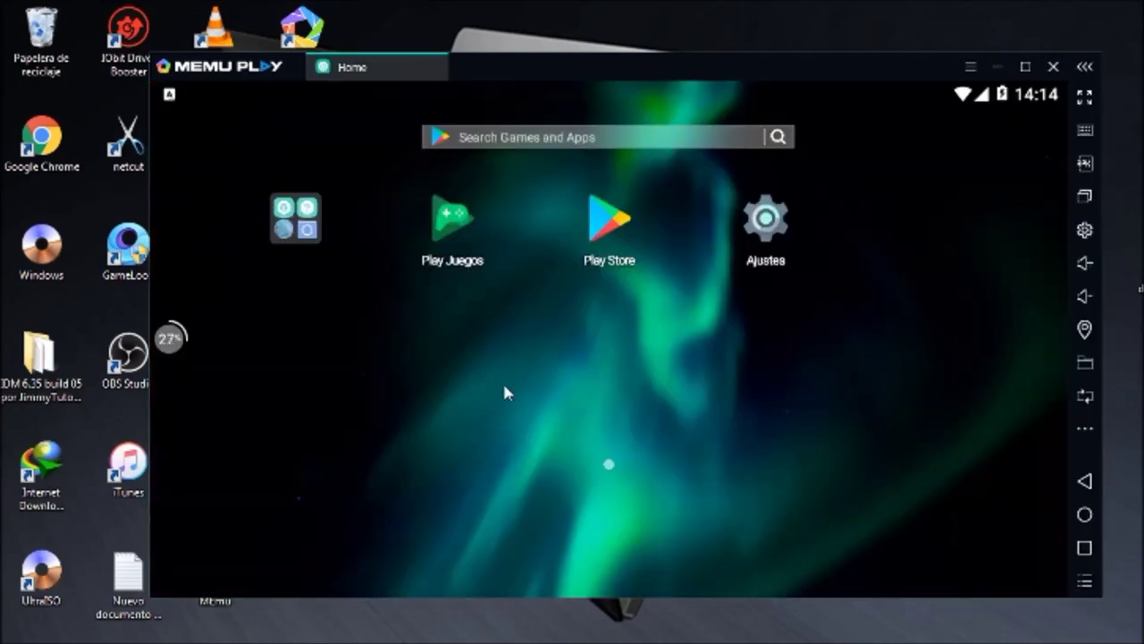
Open the Play Store in the emulator and bring up the Google account sign-in form
{"action": "left_click", "coordinate": [610, 221]}
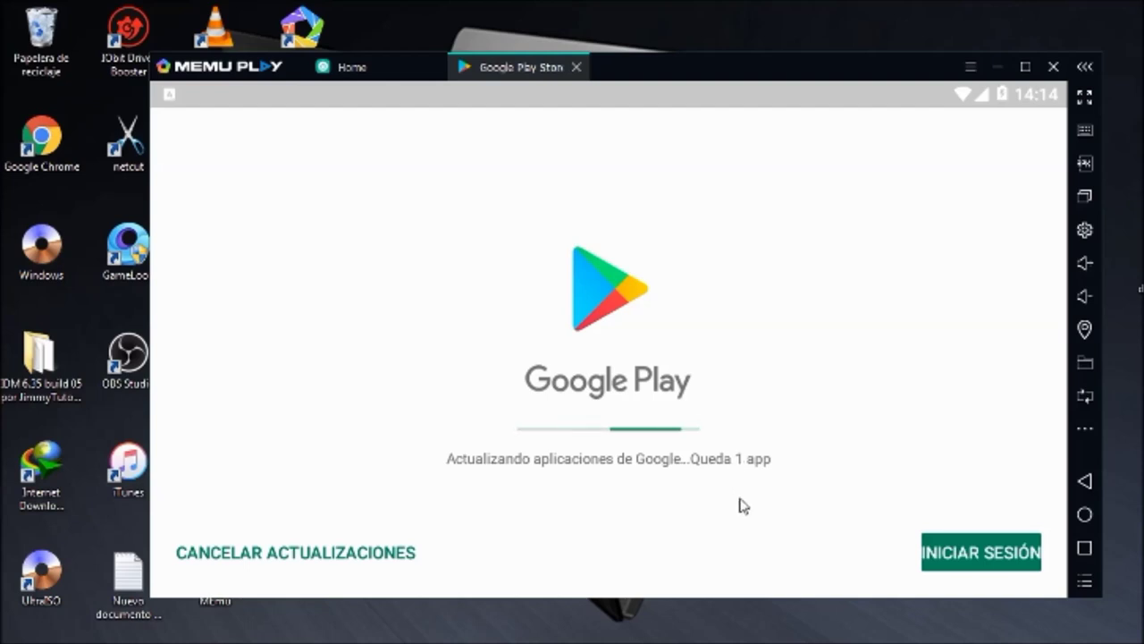
{"action": "left_click", "coordinate": [973, 554]}
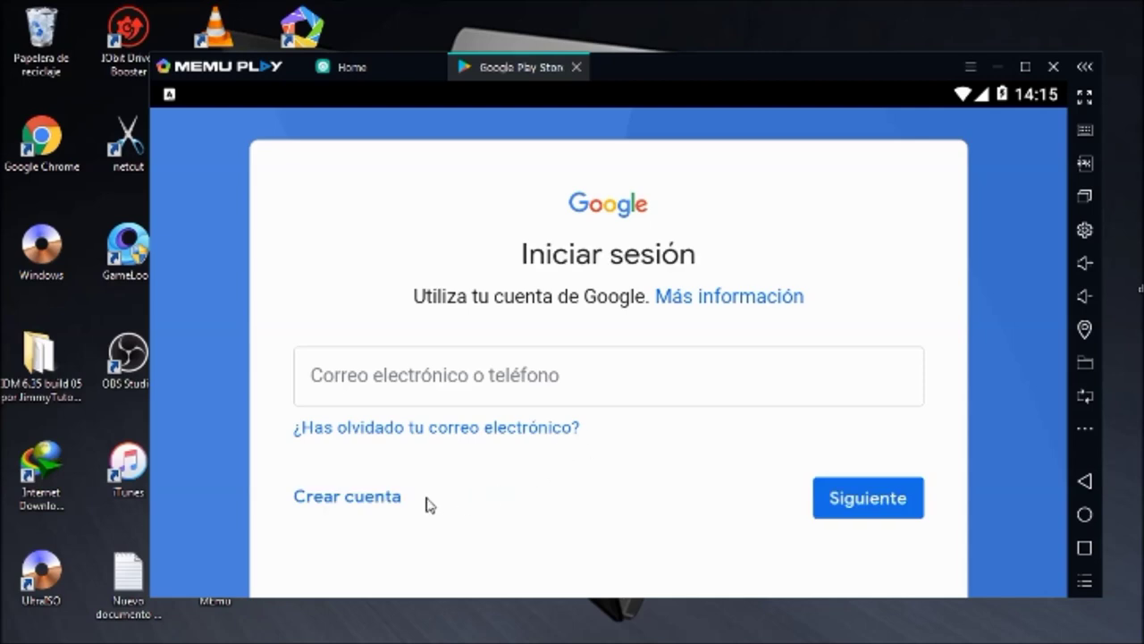
{"action": "mouse_move", "coordinate": [300, 642]}
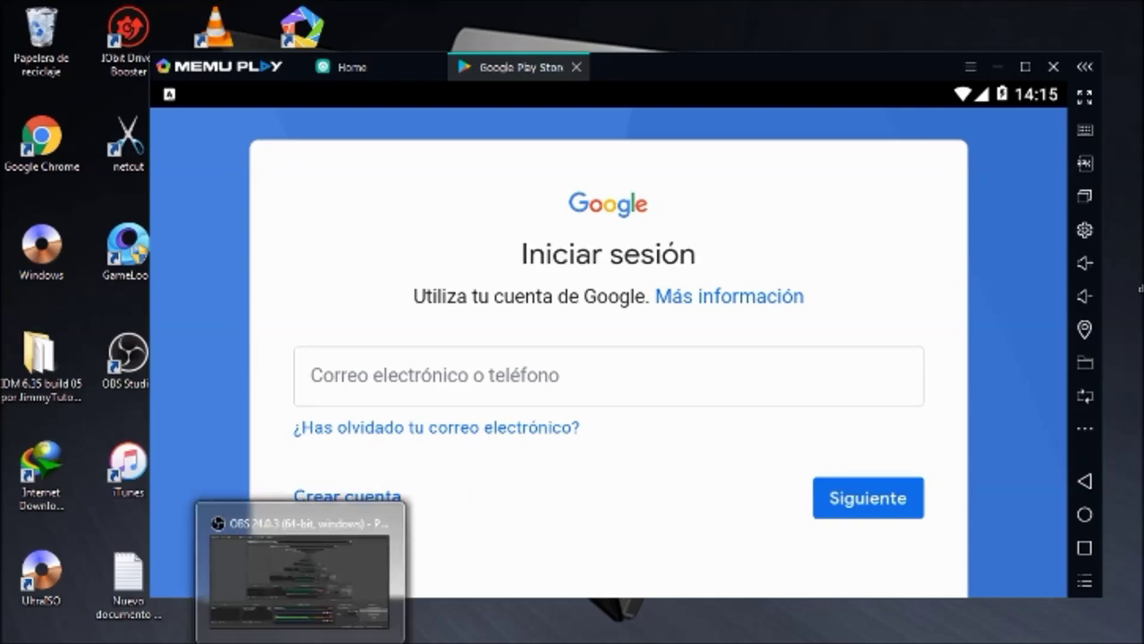
{"action": "left_click", "coordinate": [312, 561]}
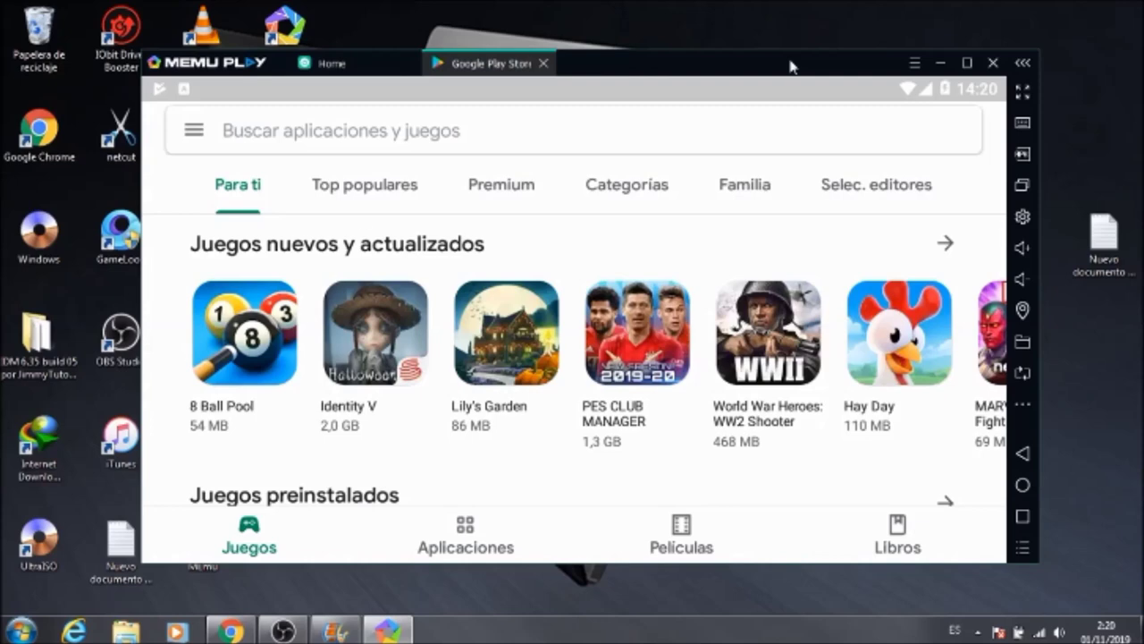
Install Garena Free Fire: Halloween from the Play Store's preinstalled games section and accept its requested permissions
{"action": "scroll", "coordinate": [304, 195], "scroll_direction": "down", "scroll_amount": 3}
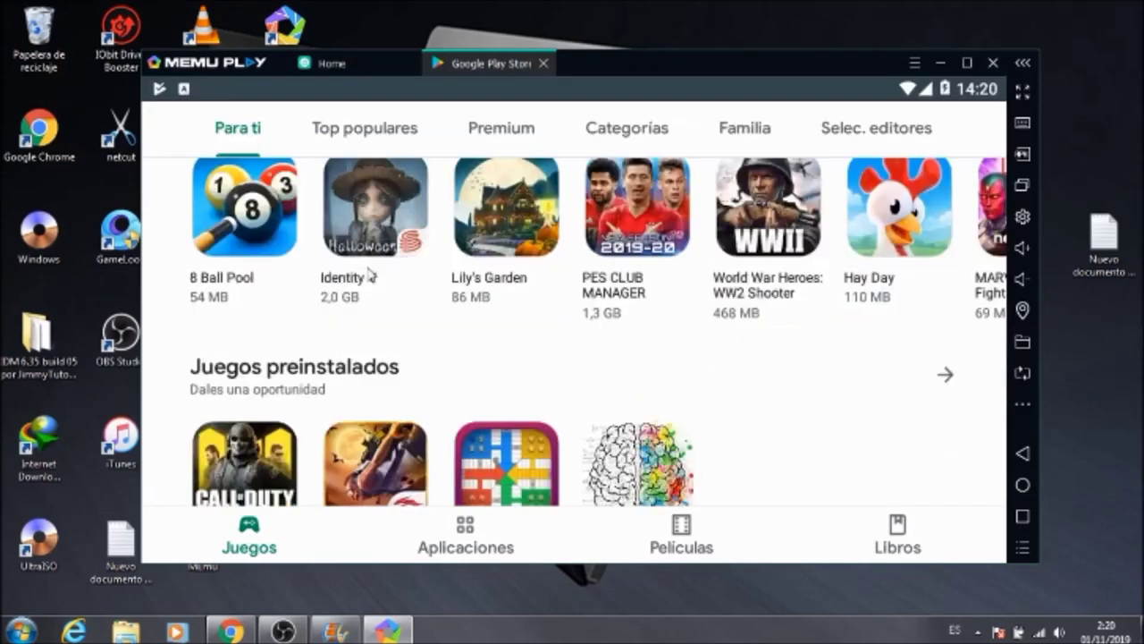
{"action": "scroll", "coordinate": [371, 275], "scroll_direction": "down", "scroll_amount": 3}
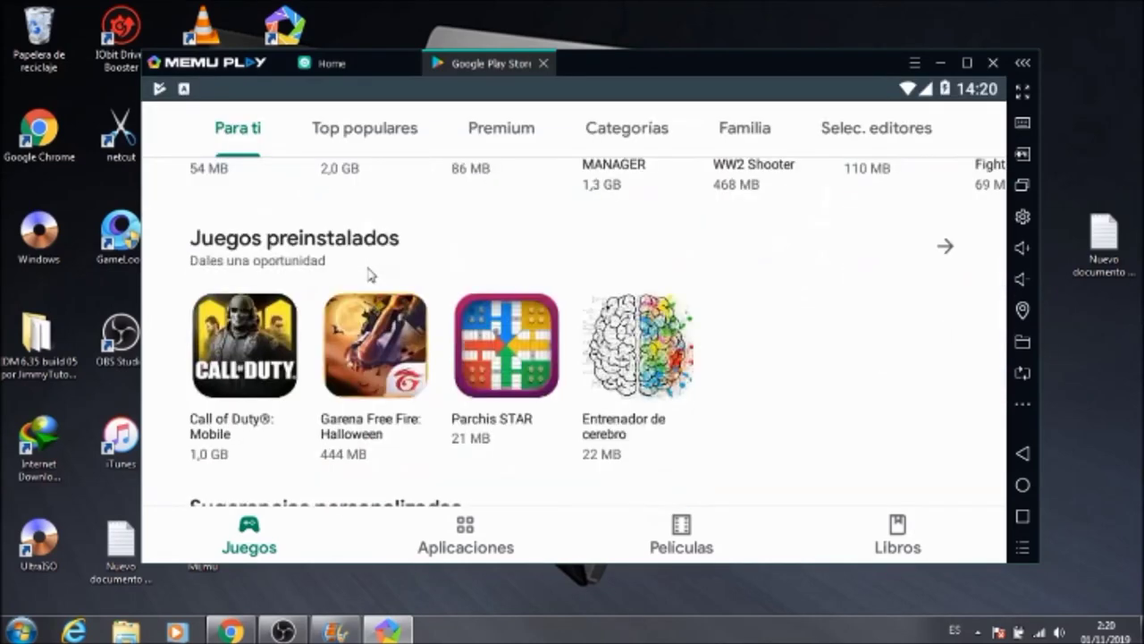
{"action": "left_click", "coordinate": [377, 362]}
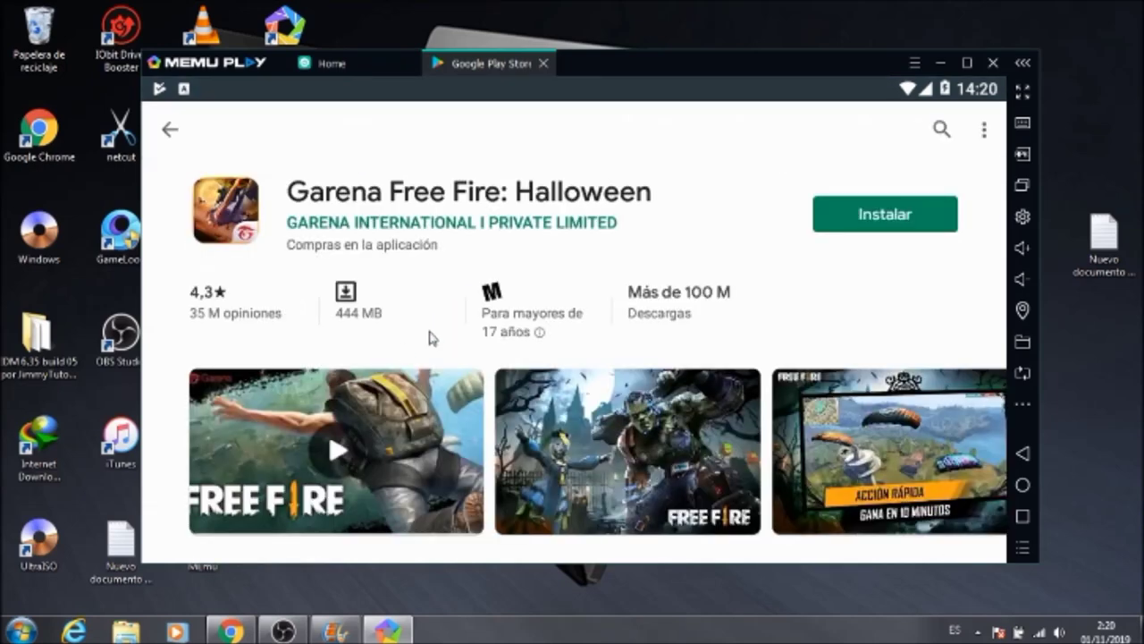
{"action": "left_click", "coordinate": [886, 216]}
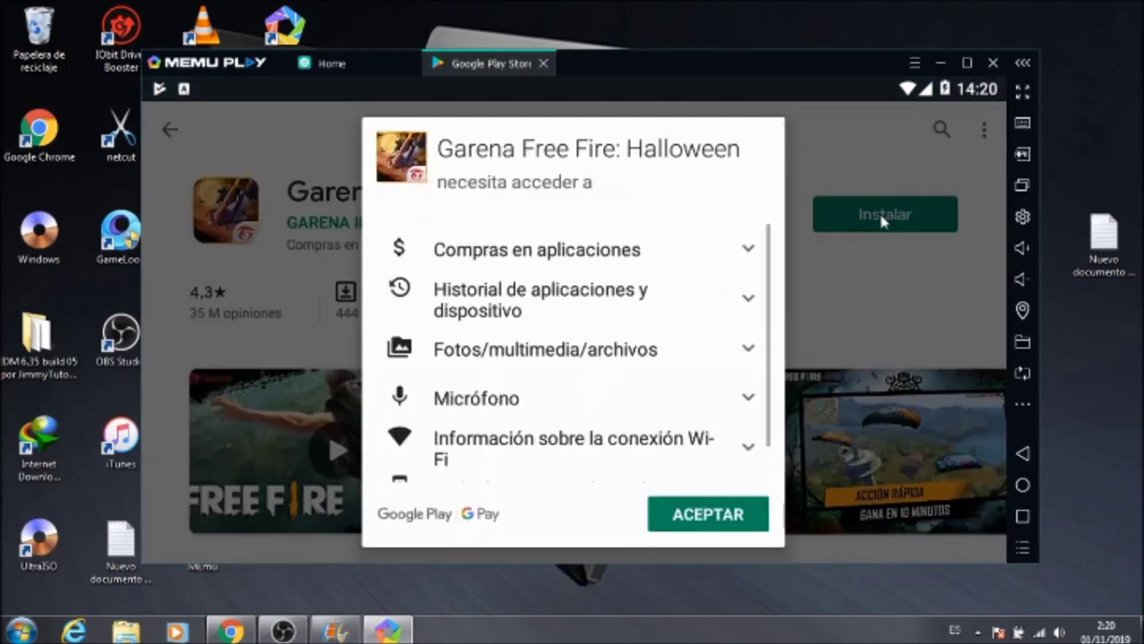
{"action": "left_click", "coordinate": [680, 513]}
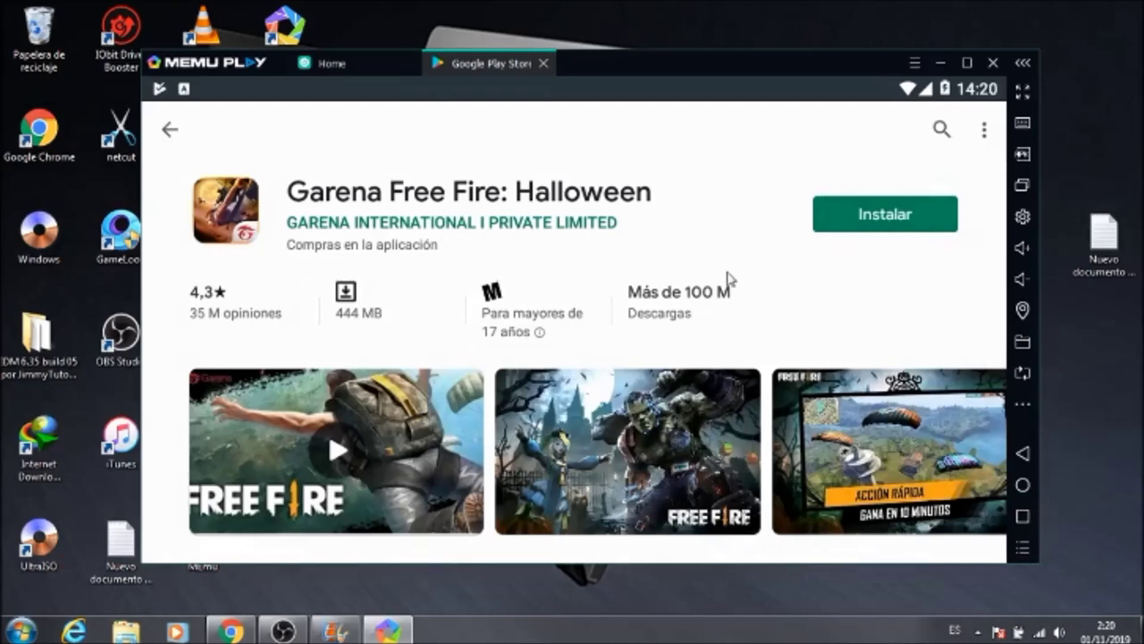